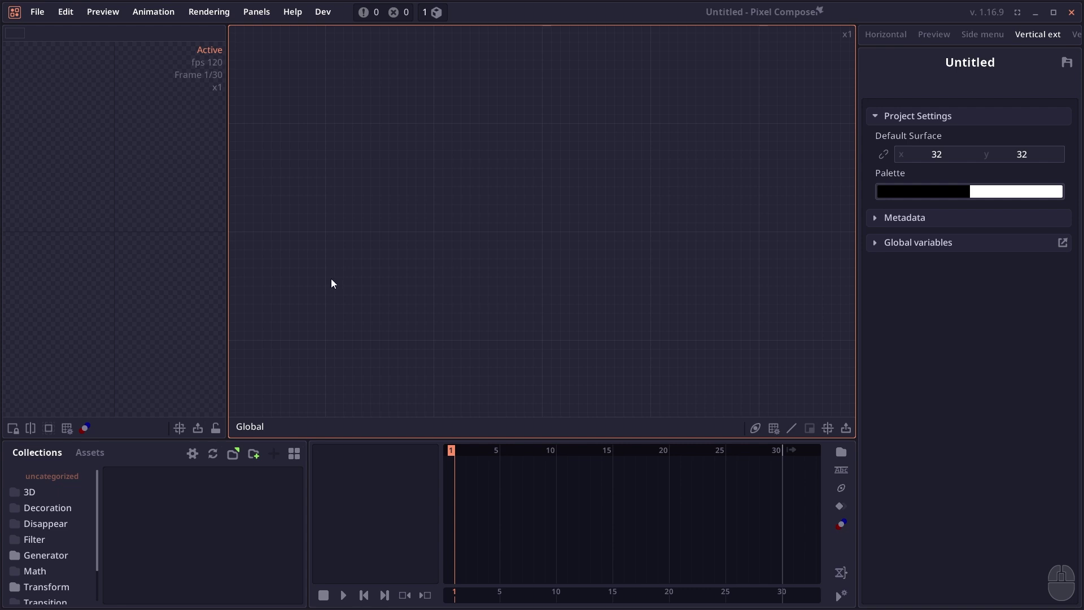
Add a Bevel light node from the 3D collection and view its settings
click(58, 494)
drag(124, 500, 546, 226)
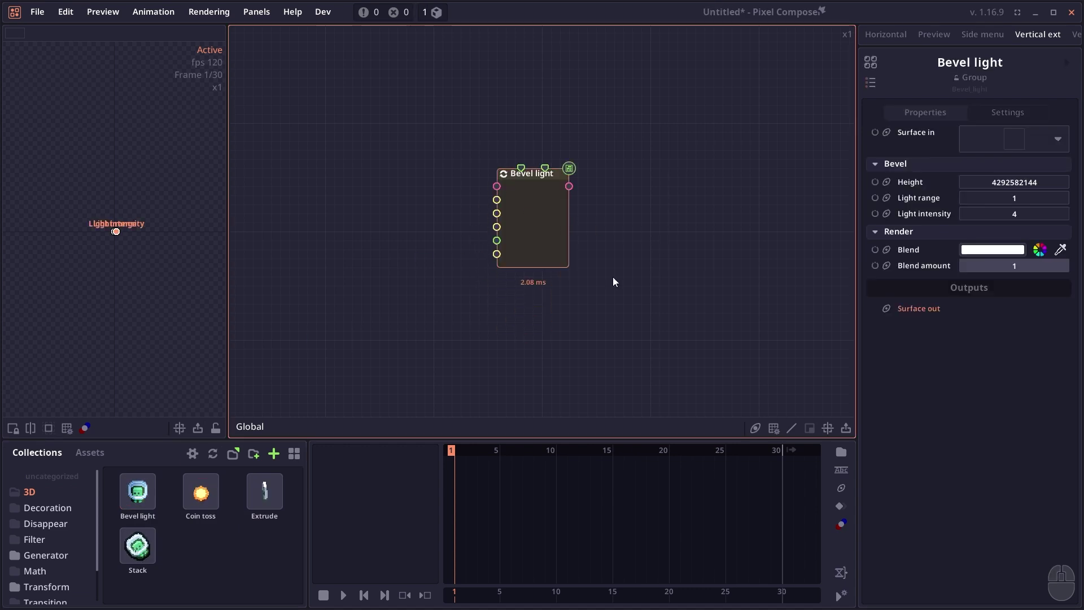
click(1011, 112)
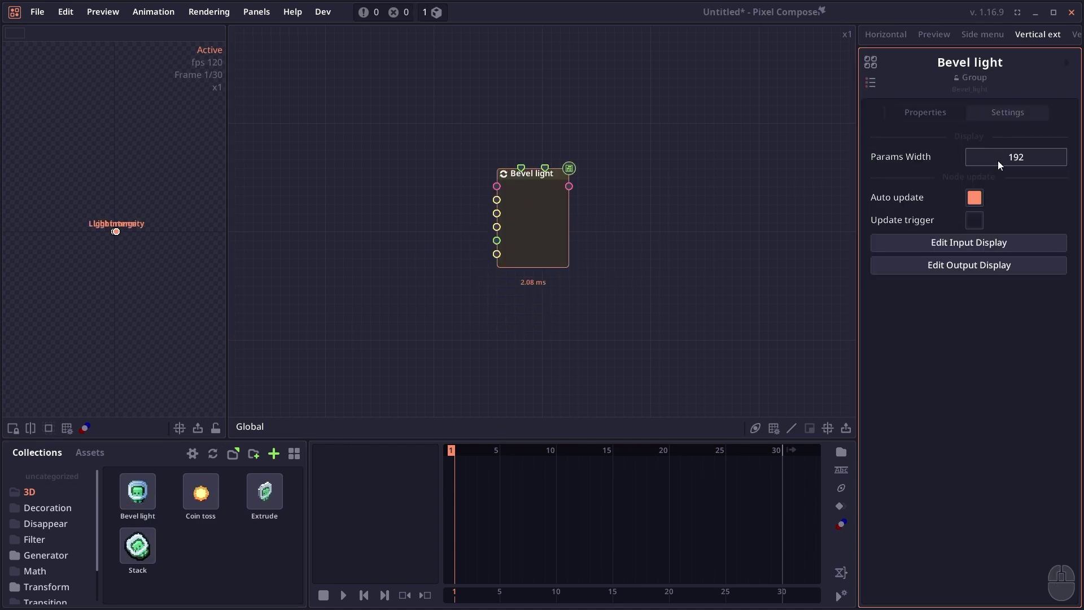
Trial-reorder Surface in, Height and Render in the input order list, restoring each
click(991, 247)
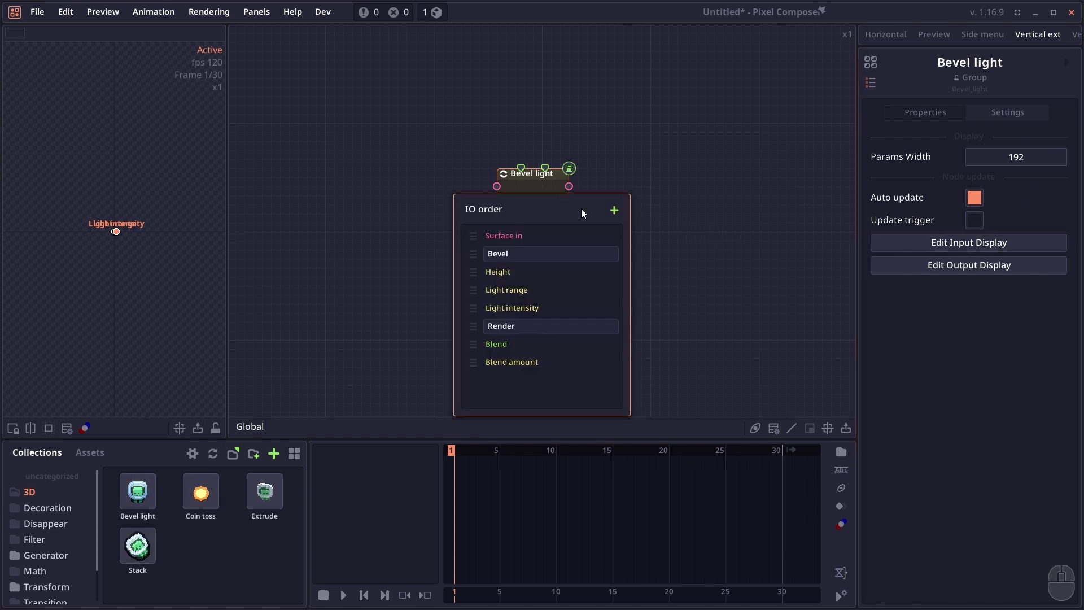
drag(581, 209, 753, 141)
drag(642, 164, 659, 163)
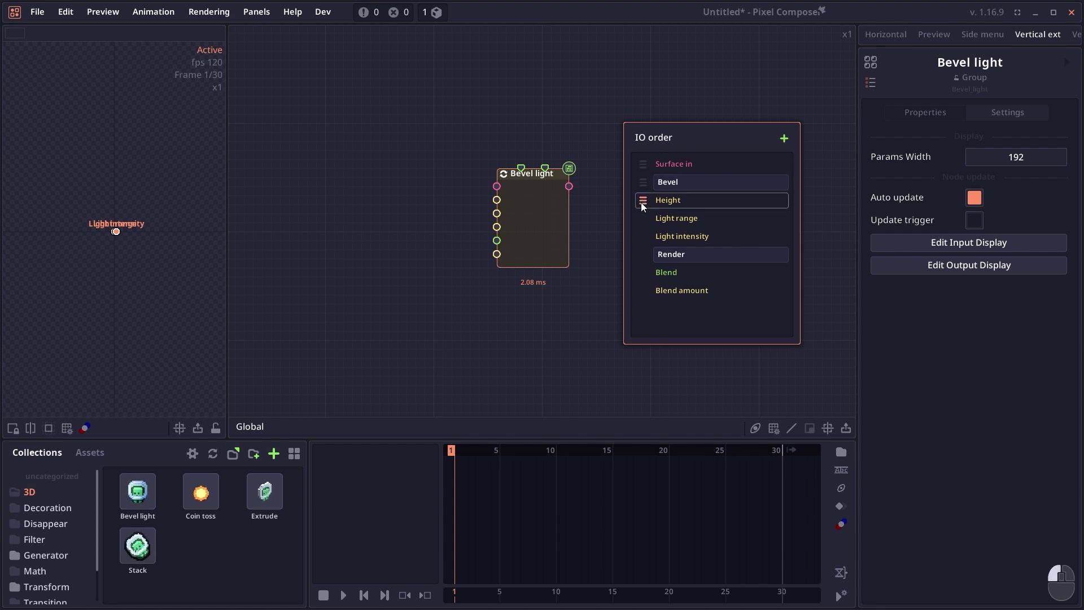
drag(641, 202, 642, 208)
mouse_move(642, 254)
mouse_down()
mouse_move(643, 278)
mouse_move(652, 252)
mouse_up()
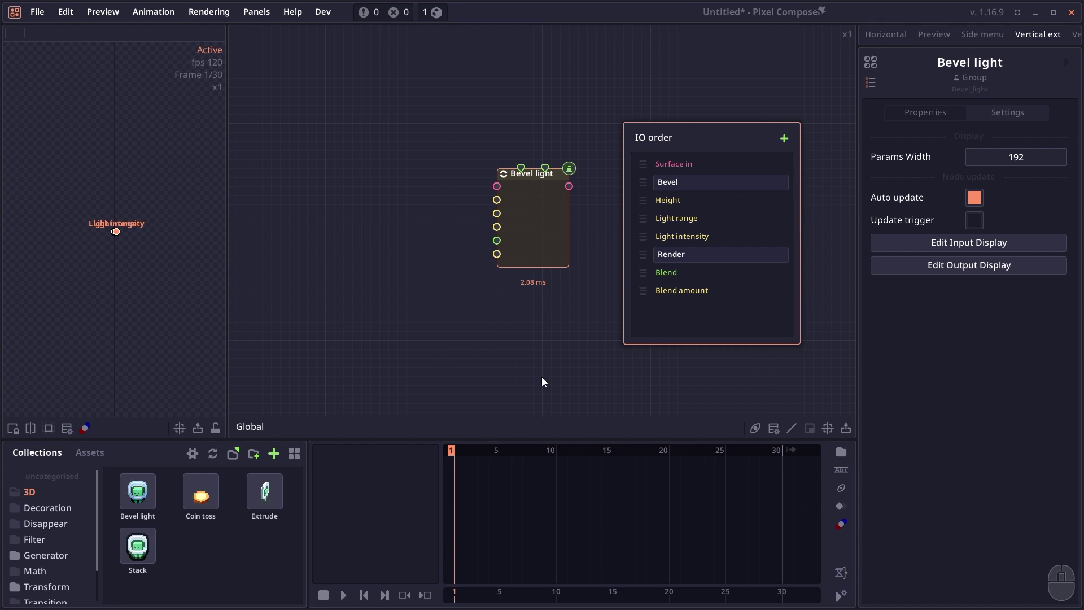
key(ctrl+z)
Add a De-Corner node via search, place it under De-Stray, and select both
drag(543, 240, 491, 167)
click(941, 114)
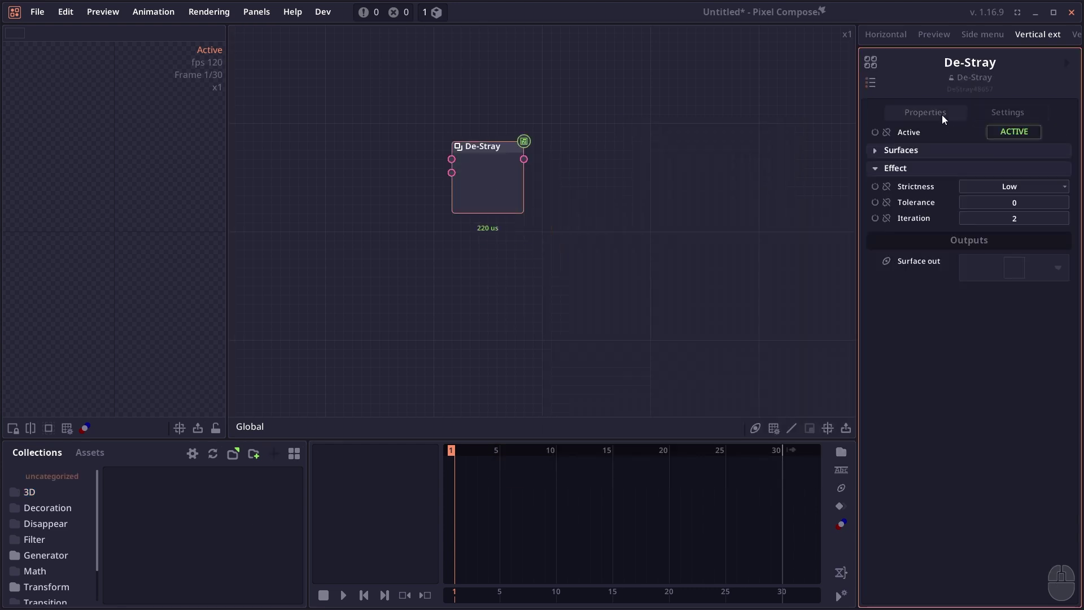
right_click(459, 292)
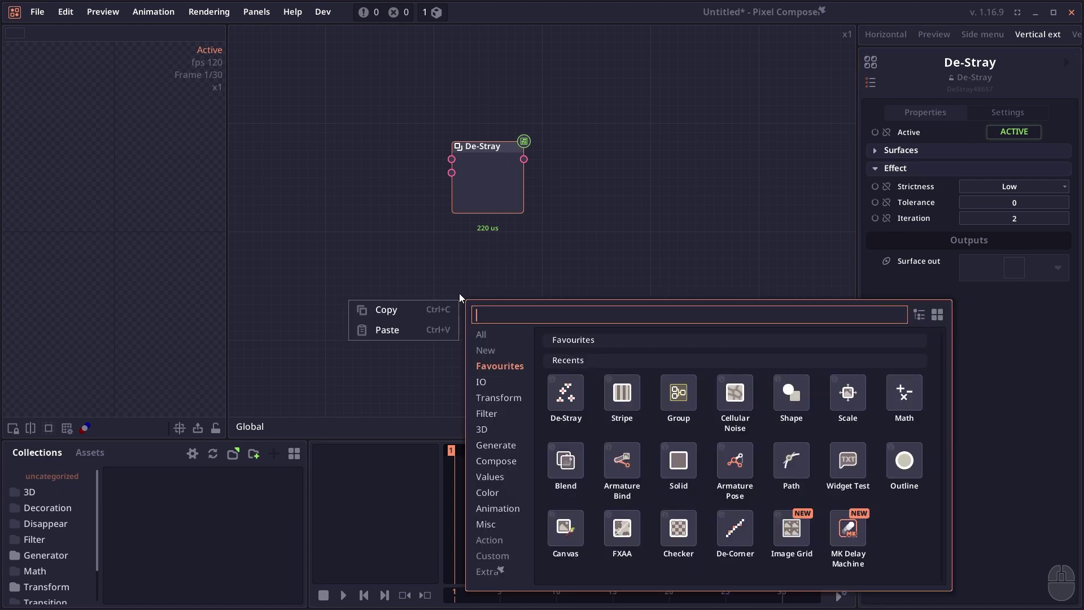
text(deco)
key(Return)
drag(492, 300, 485, 256)
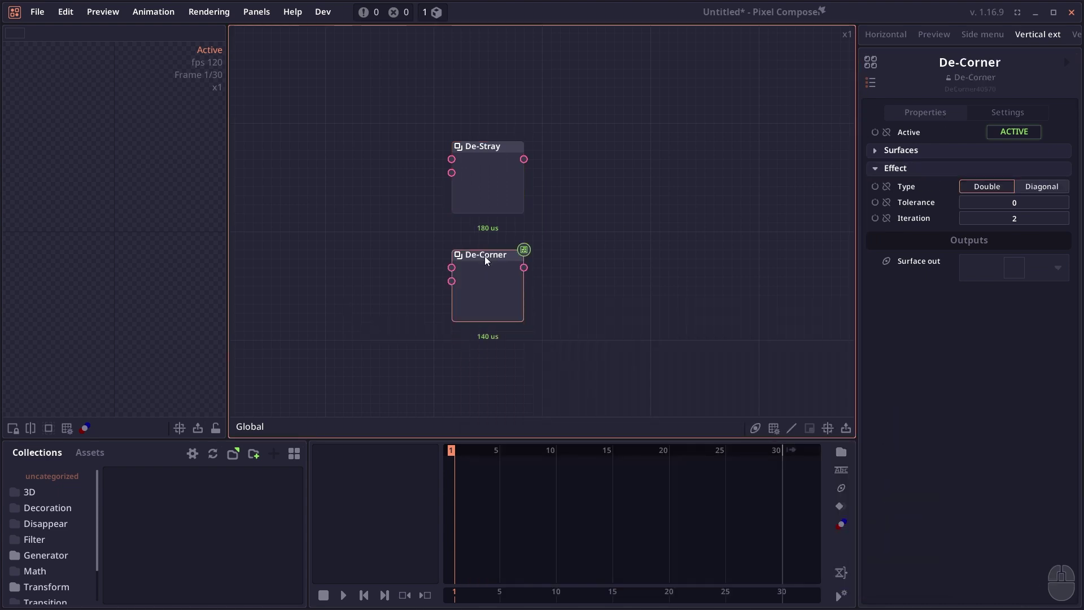
click(492, 167)
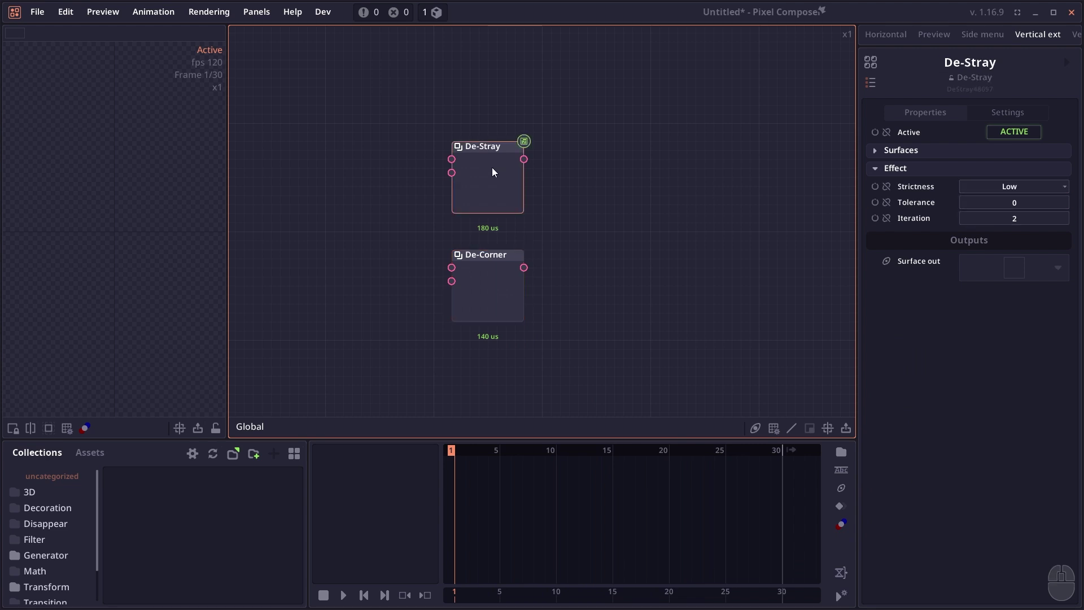
drag(645, 339, 394, 111)
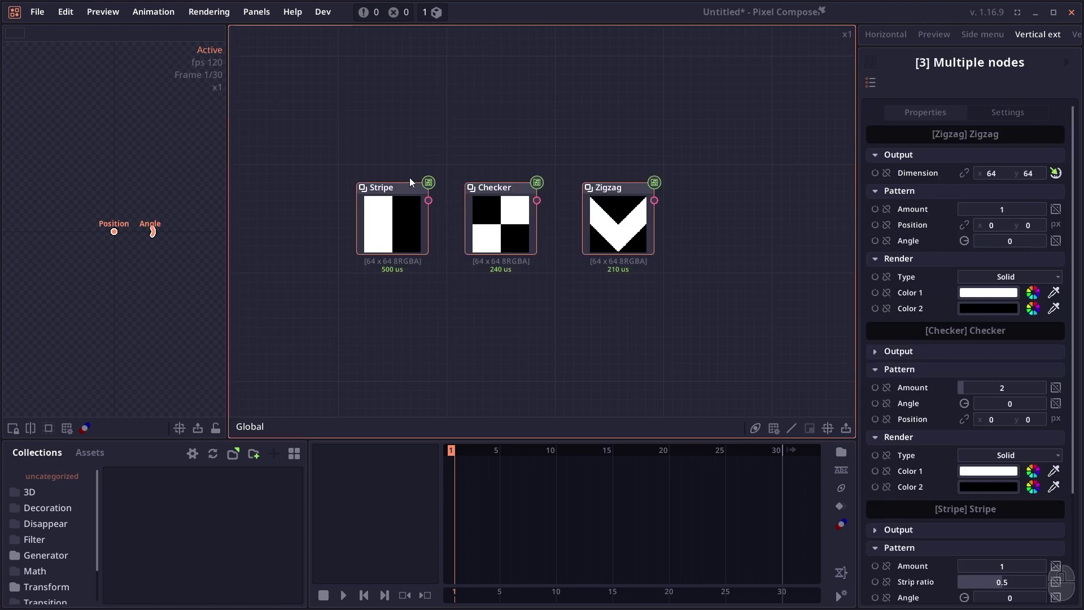
Set Zigzag's and Checker's render type to AA, trying Smooth on Checker first
scroll(889, 363, down, 1)
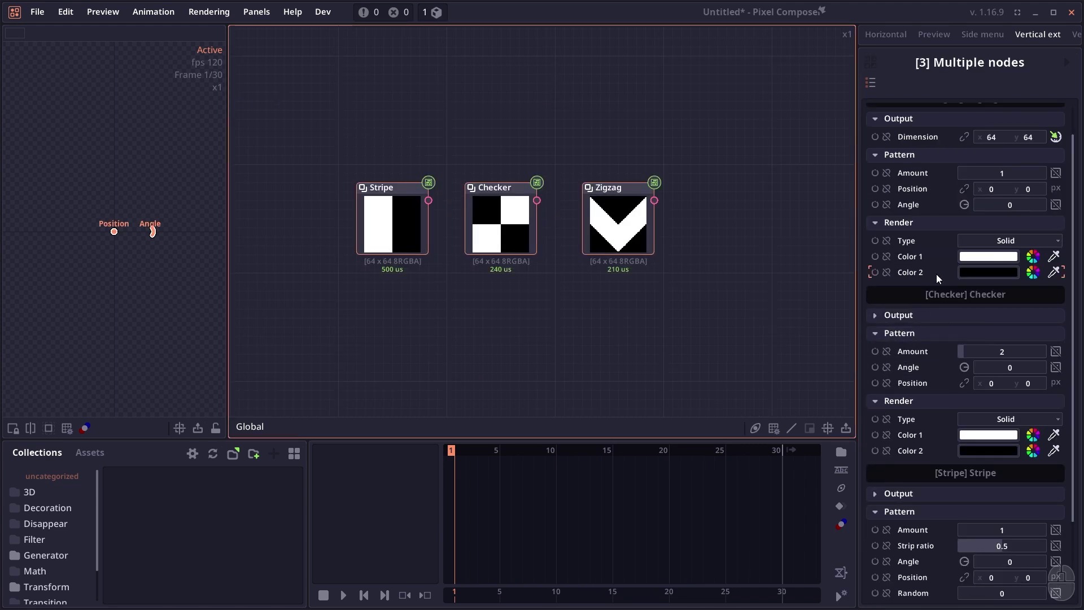
click(984, 241)
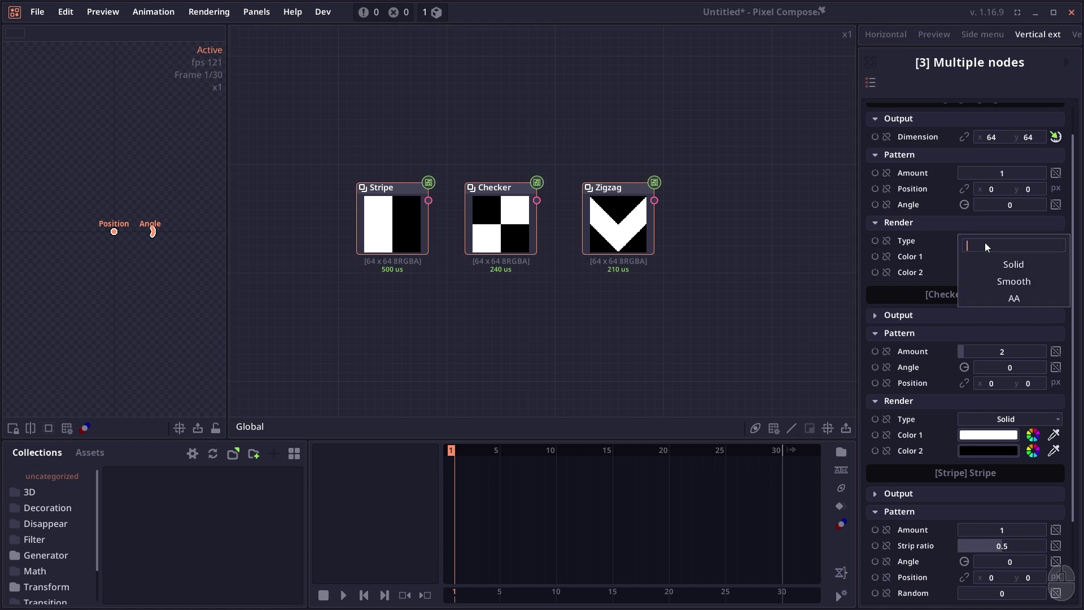
click(991, 294)
scroll(989, 317, down, 1)
click(988, 381)
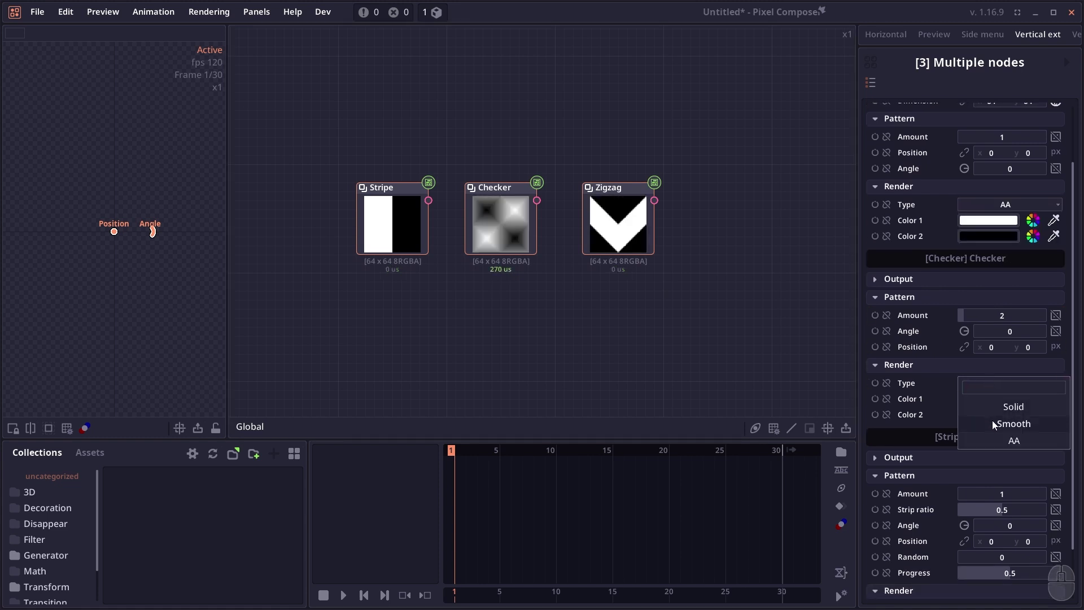
click(991, 420)
click(1000, 384)
click(999, 438)
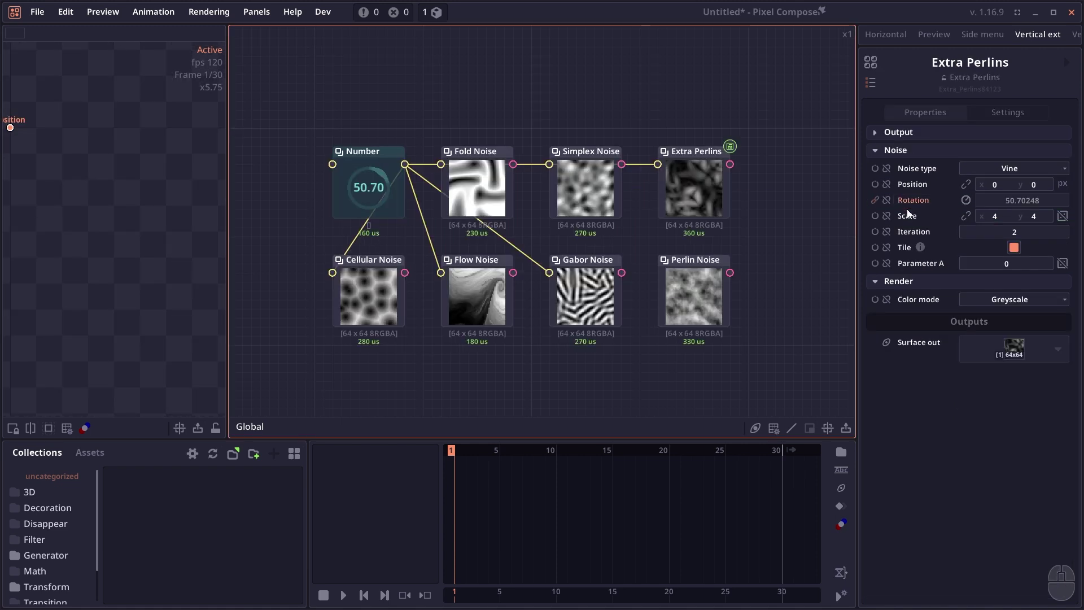
click(698, 305)
Wire Number into Perlin rotation, then give Cellular Noise a Uniform pattern at scale -1
drag(405, 164, 927, 186)
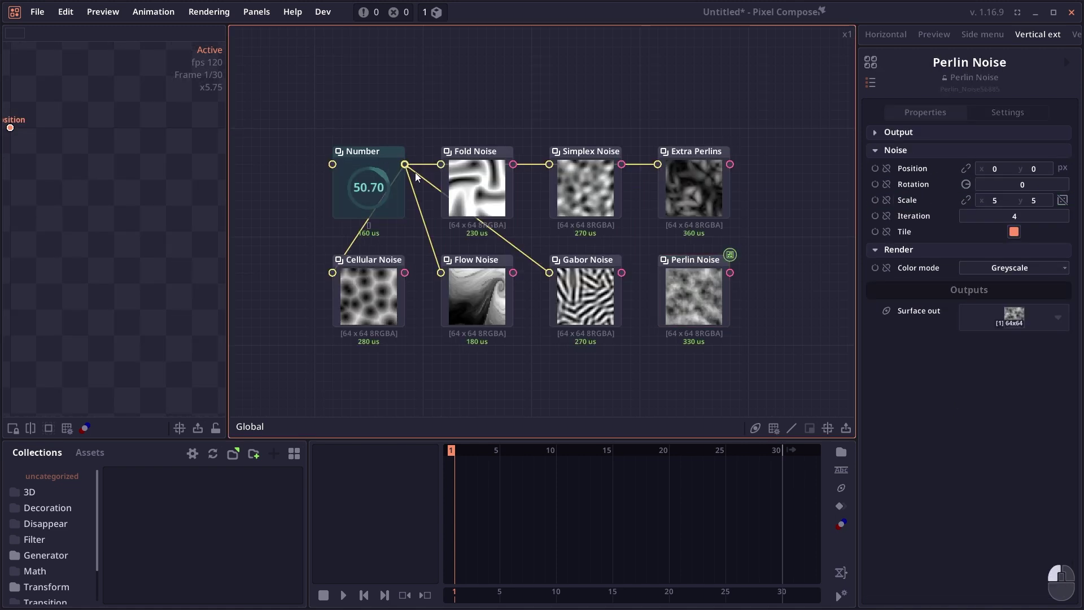
mouse_move(395, 188)
mouse_down()
mouse_move(386, 177)
mouse_move(368, 239)
mouse_move(347, 123)
mouse_move(493, 184)
mouse_move(356, 276)
mouse_move(297, 151)
mouse_move(316, 170)
mouse_move(353, 158)
mouse_move(409, 267)
mouse_move(494, 192)
mouse_up()
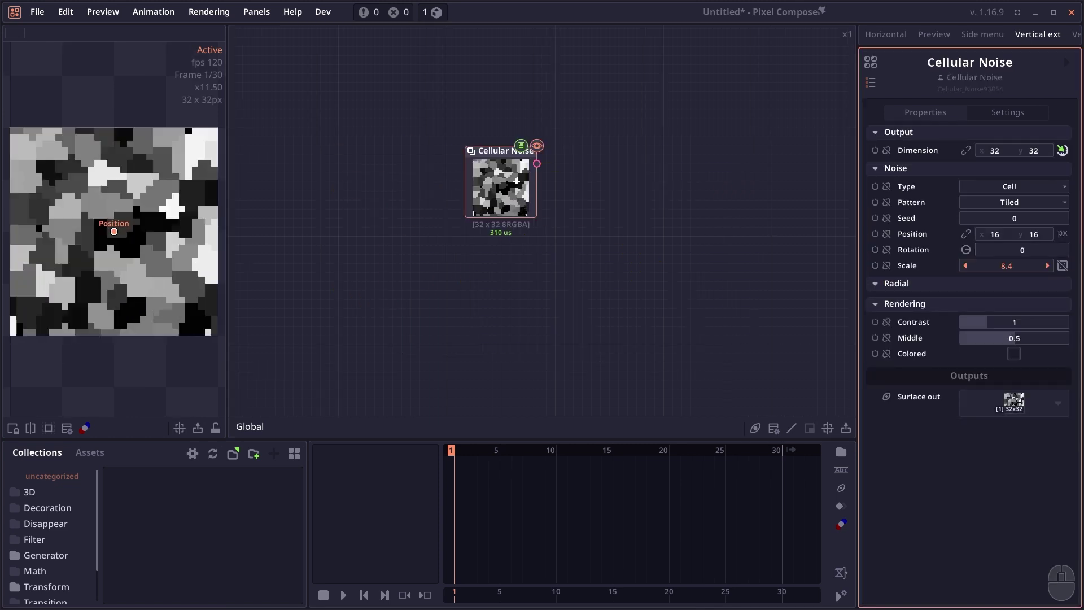
click(1010, 203)
click(996, 243)
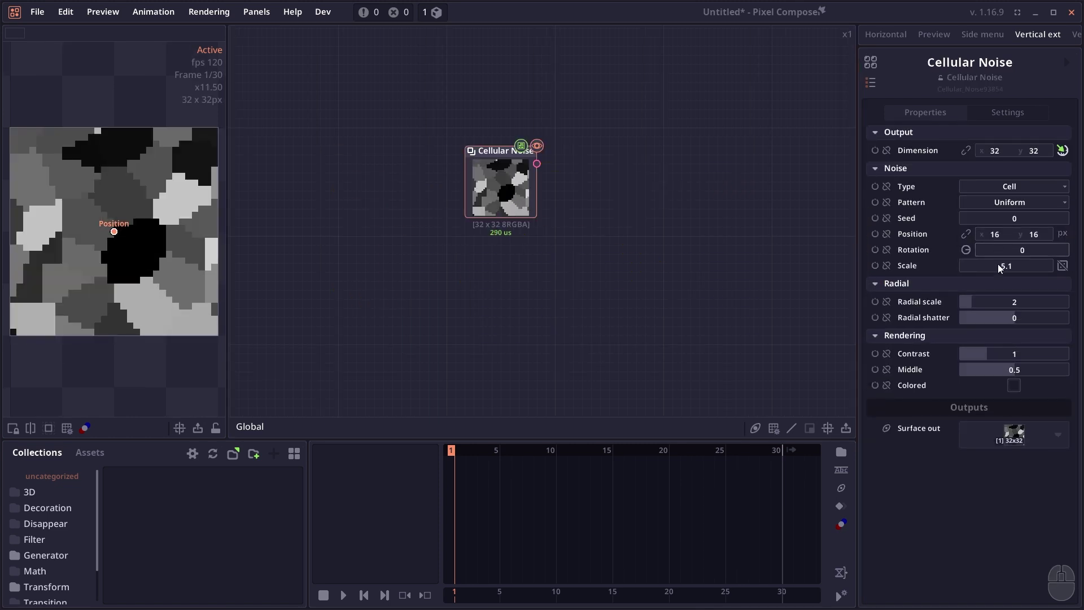
drag(1004, 265, 1016, 265)
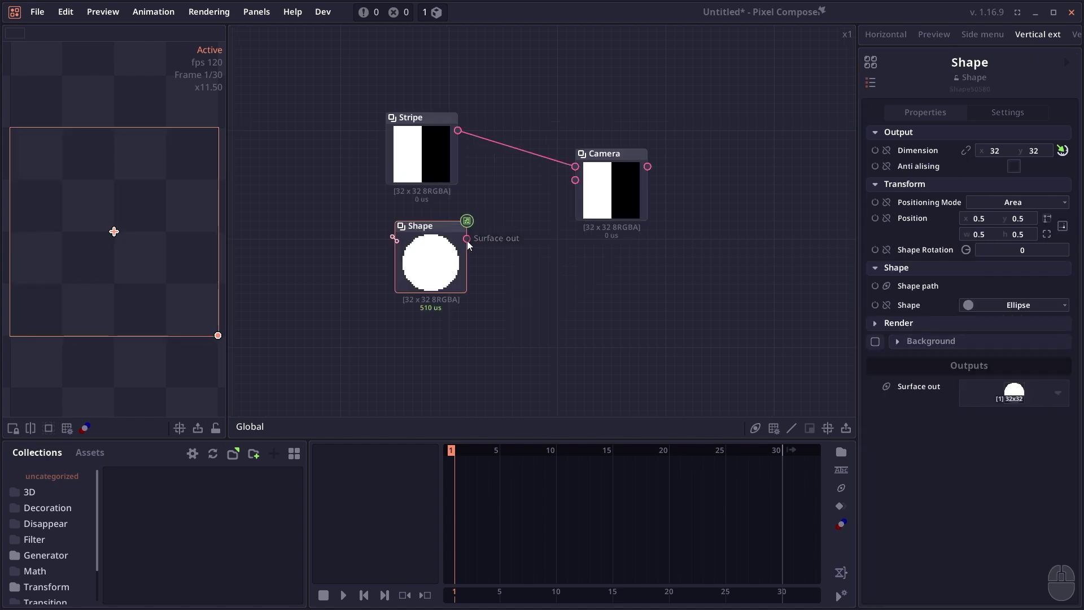
Feed the Shape into the Camera's second element and colour it pure red
drag(466, 239, 575, 180)
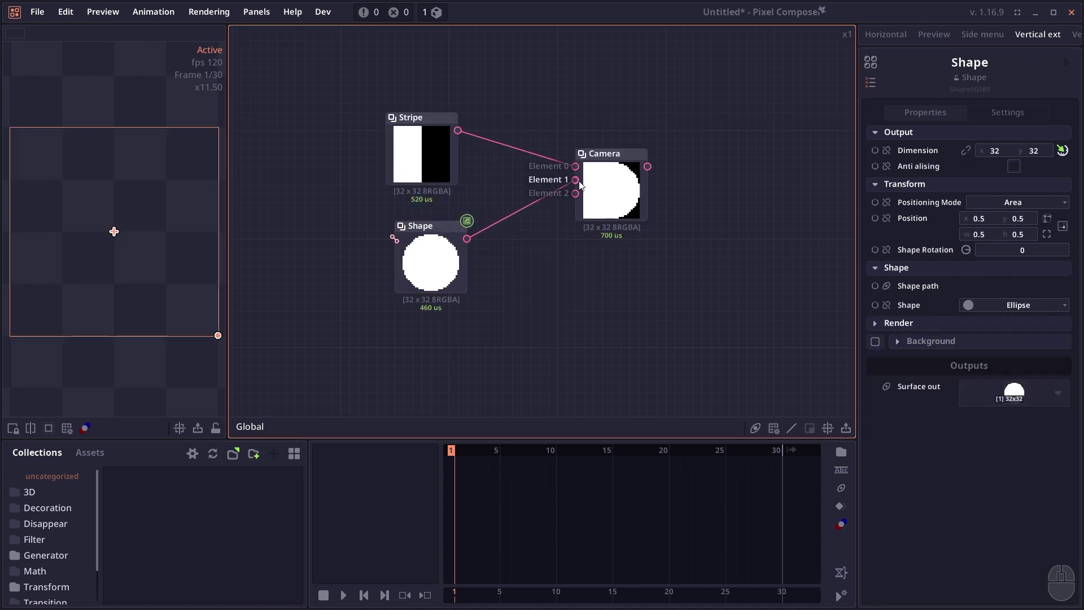
click(477, 289)
click(910, 323)
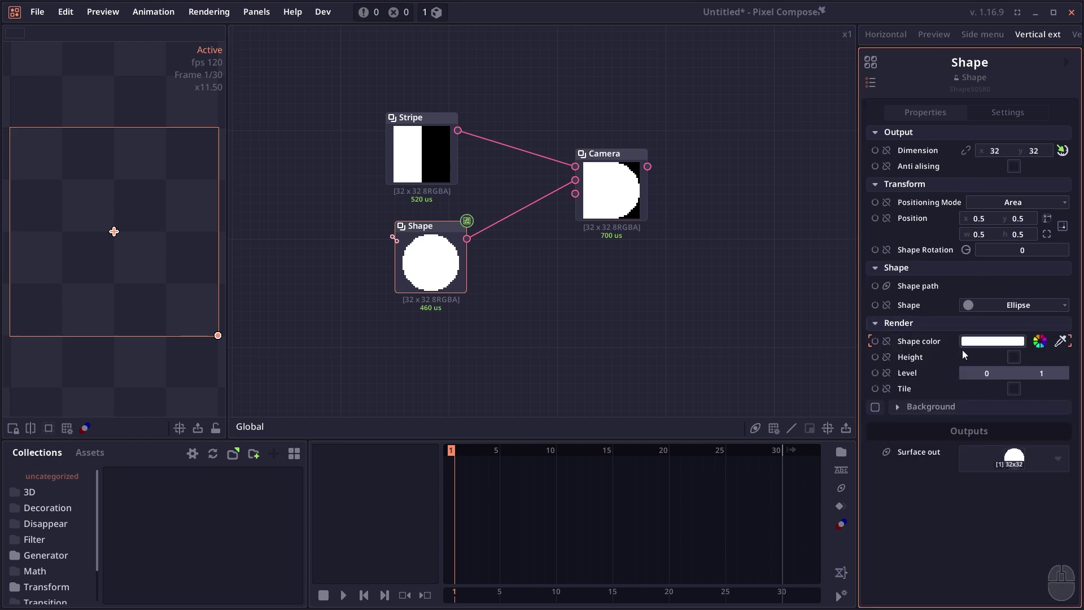
click(965, 342)
drag(559, 247, 617, 227)
click(750, 397)
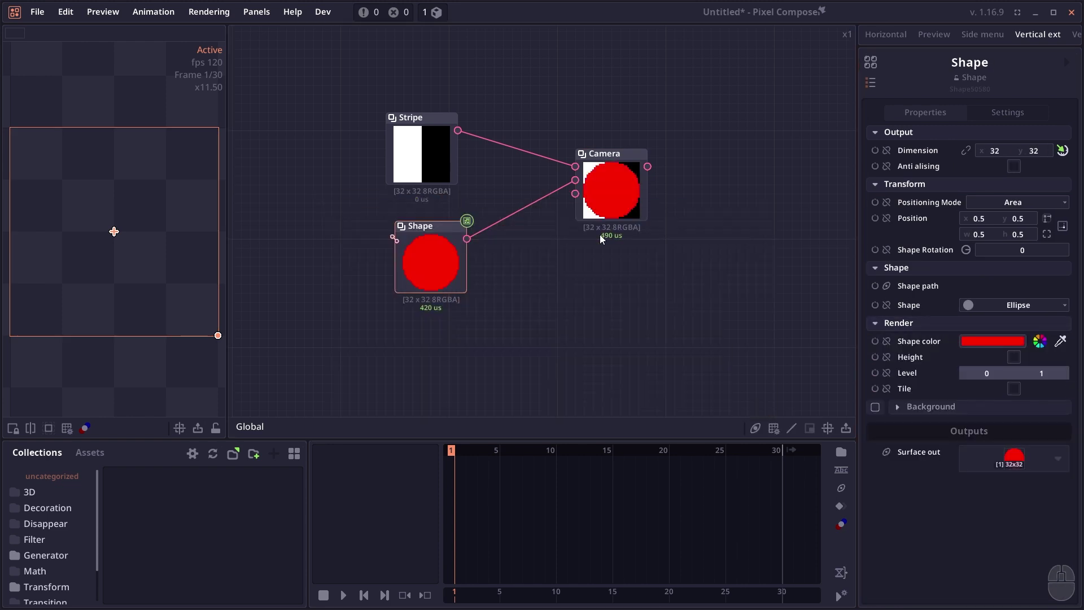
click(445, 259)
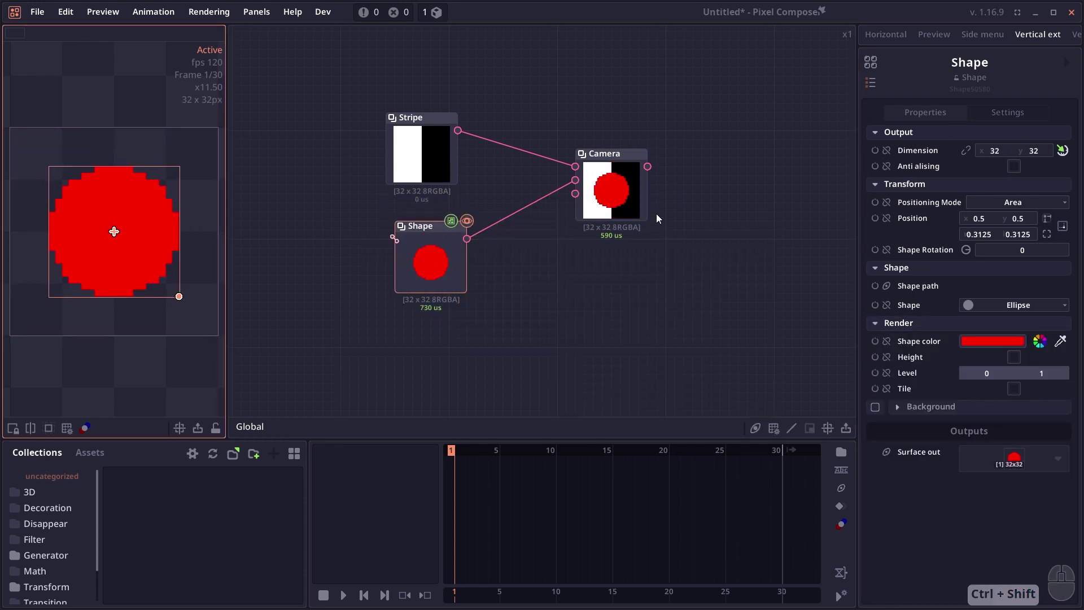
Give the stripe background parallax 0.7 and horizontal offset -7.4, keeping space positioning
click(627, 201)
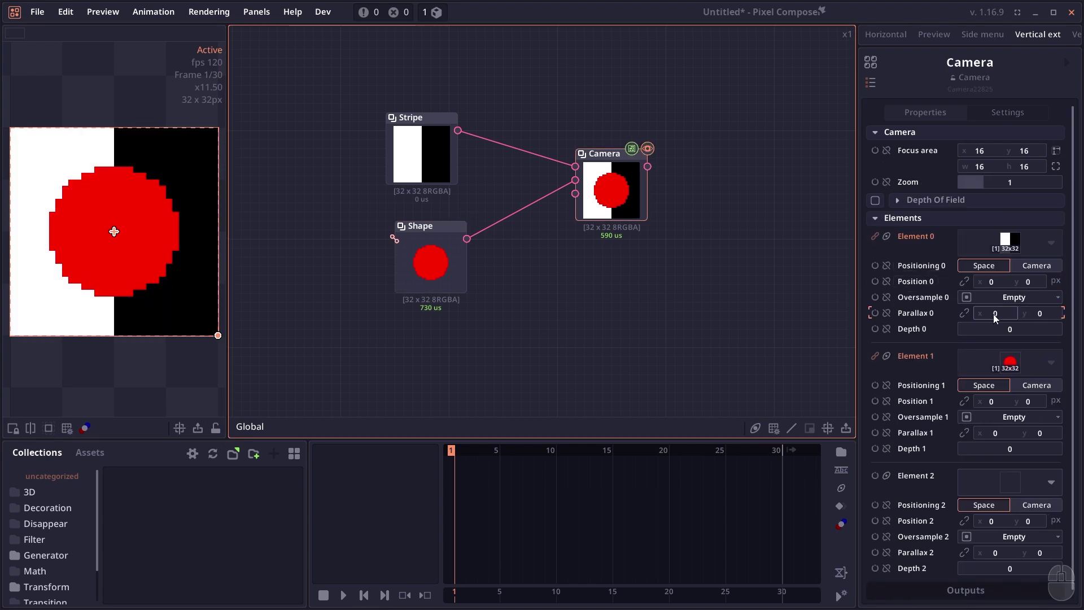
drag(994, 313, 1019, 328)
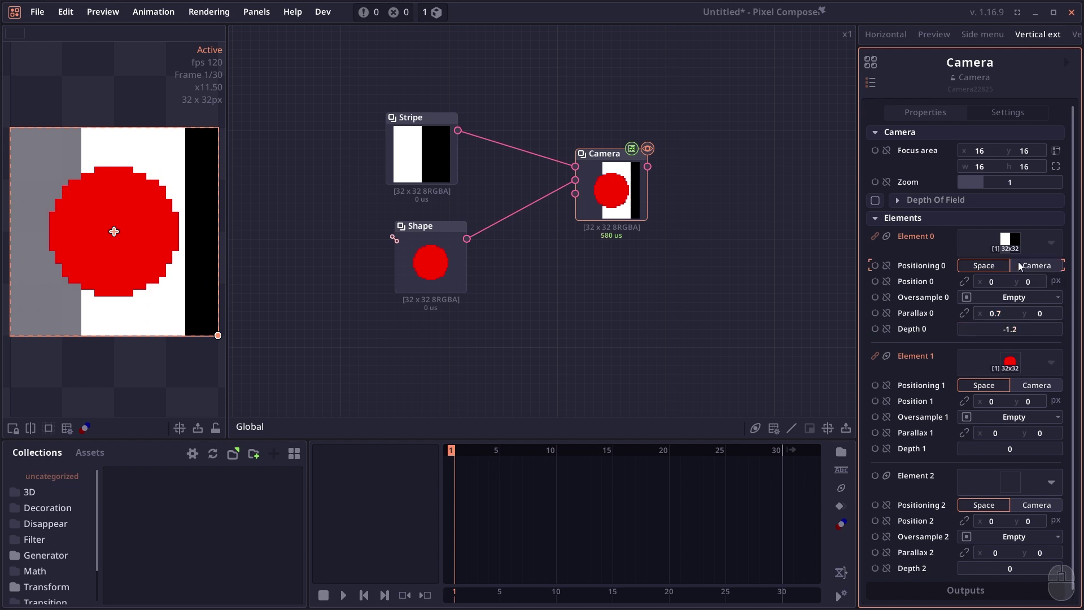
click(1036, 265)
click(997, 268)
drag(991, 281, 971, 281)
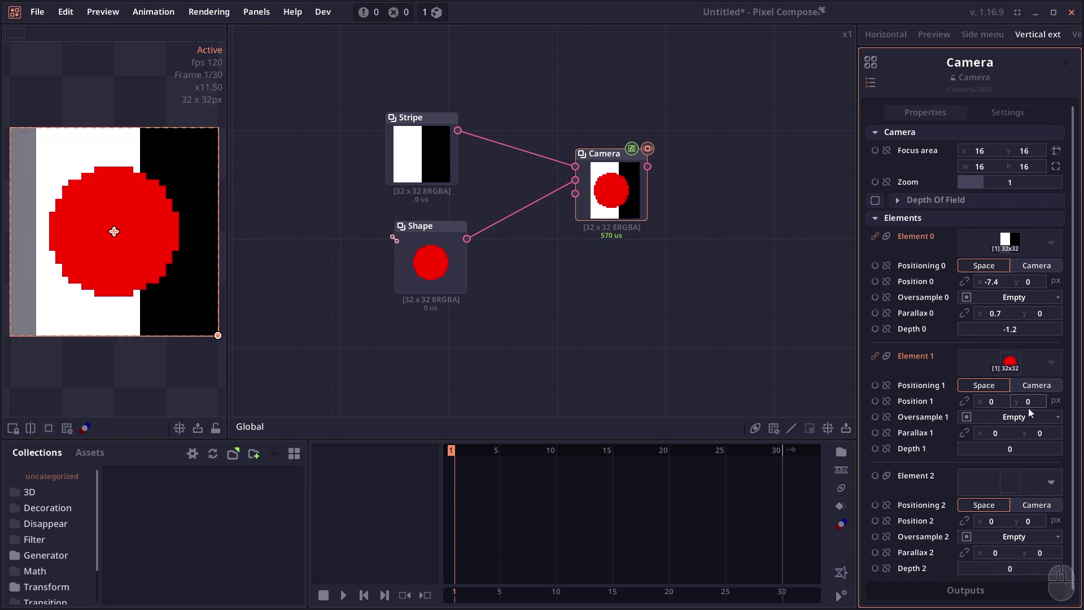
Set the red circle's parallax to 2.6, shift the focus area left, then save and start fresh
drag(994, 432, 1008, 433)
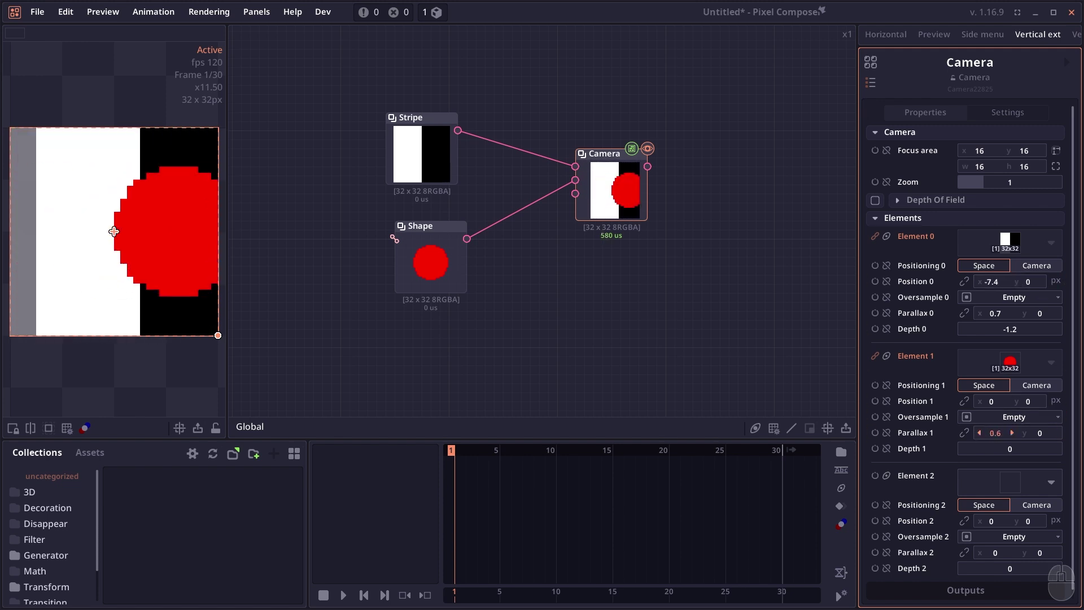
mouse_move(209, 252)
mouse_down()
mouse_move(3, 257)
mouse_move(219, 256)
mouse_up()
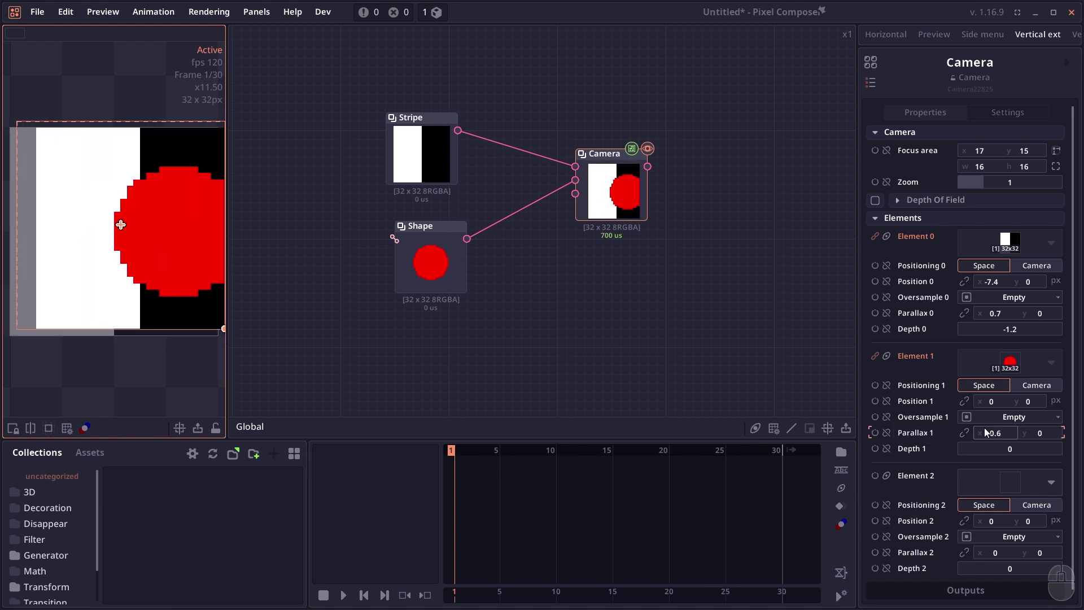
drag(985, 433, 1028, 433)
mouse_move(145, 249)
mouse_down()
mouse_move(3, 249)
mouse_move(10, 218)
mouse_move(34, 226)
mouse_up()
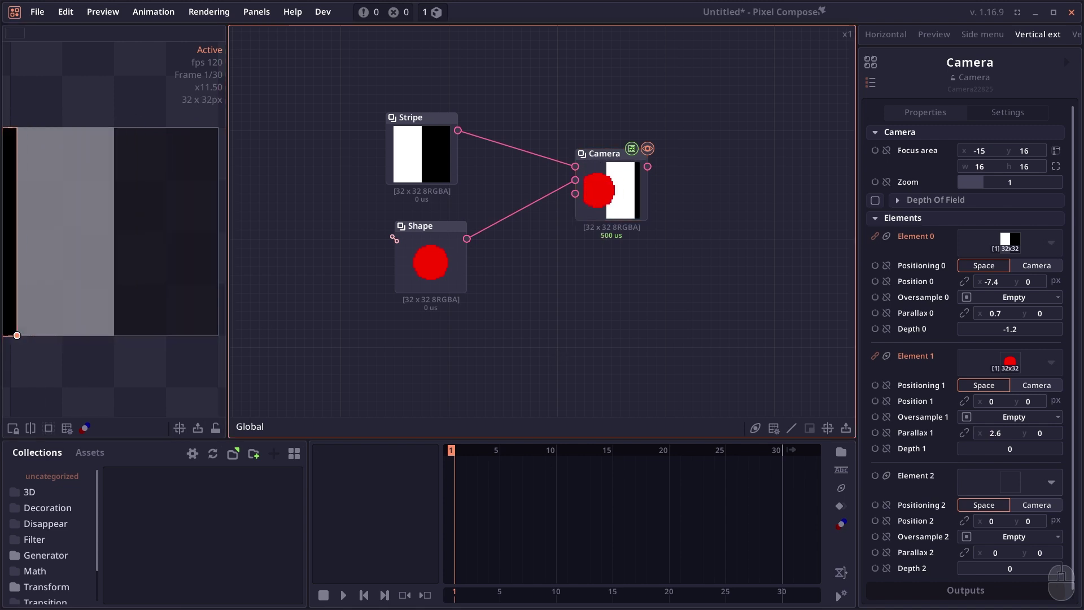
key(ctrl+s)
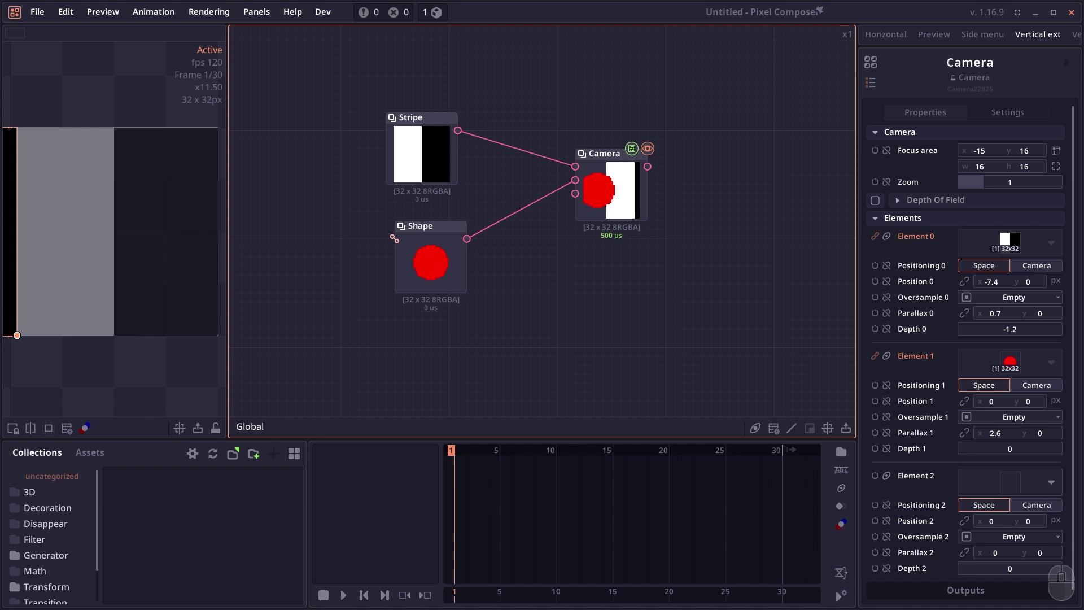
key(ctrl+n)
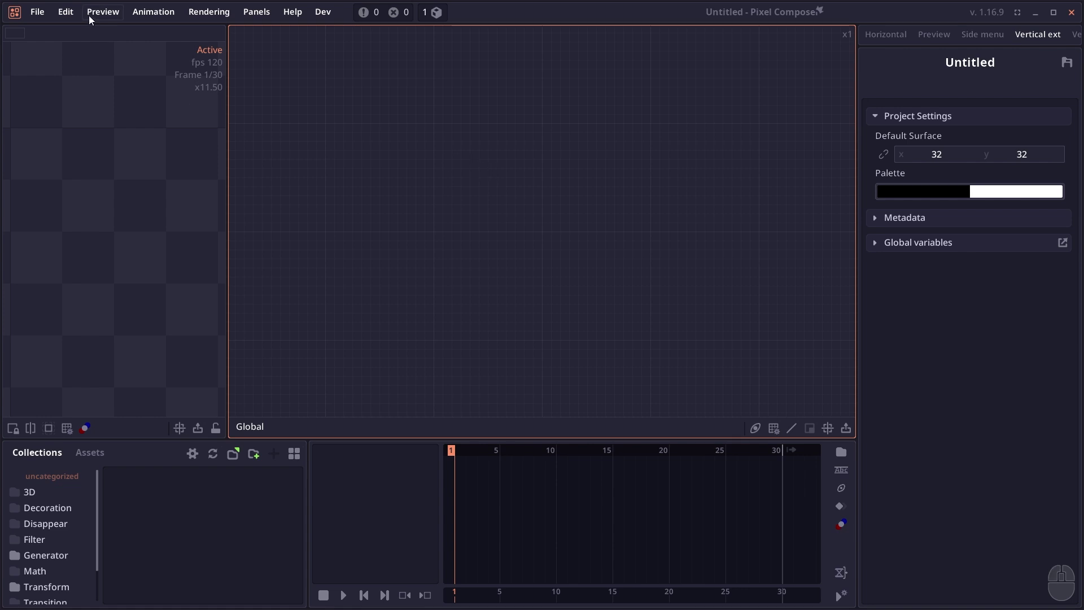
Expose Position and Shape Rotation as inputs and rotate the rectangle to about -143
click(37, 12)
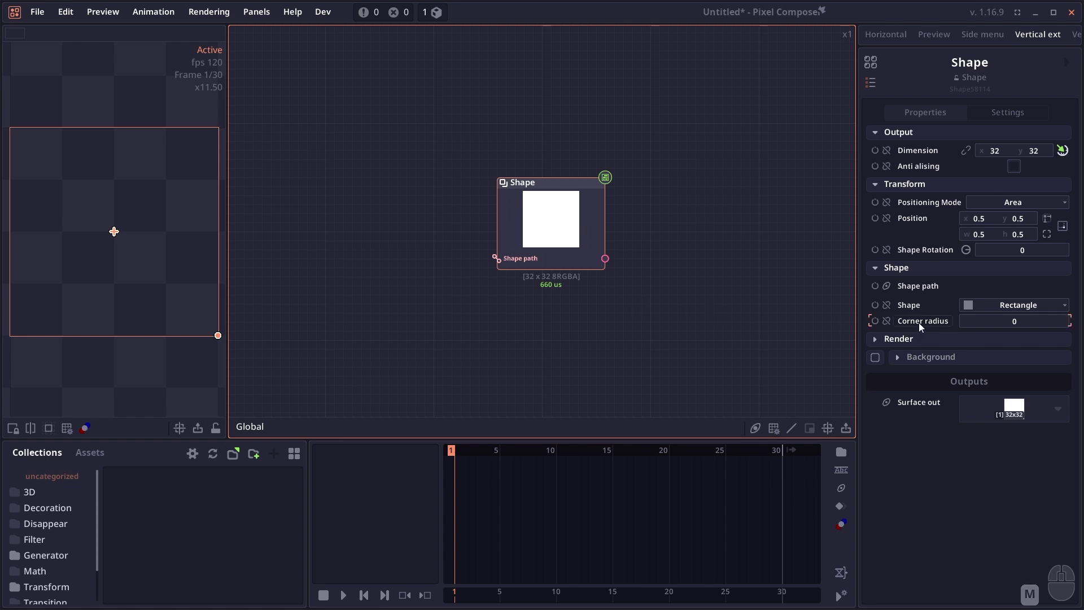
click(886, 218)
click(886, 249)
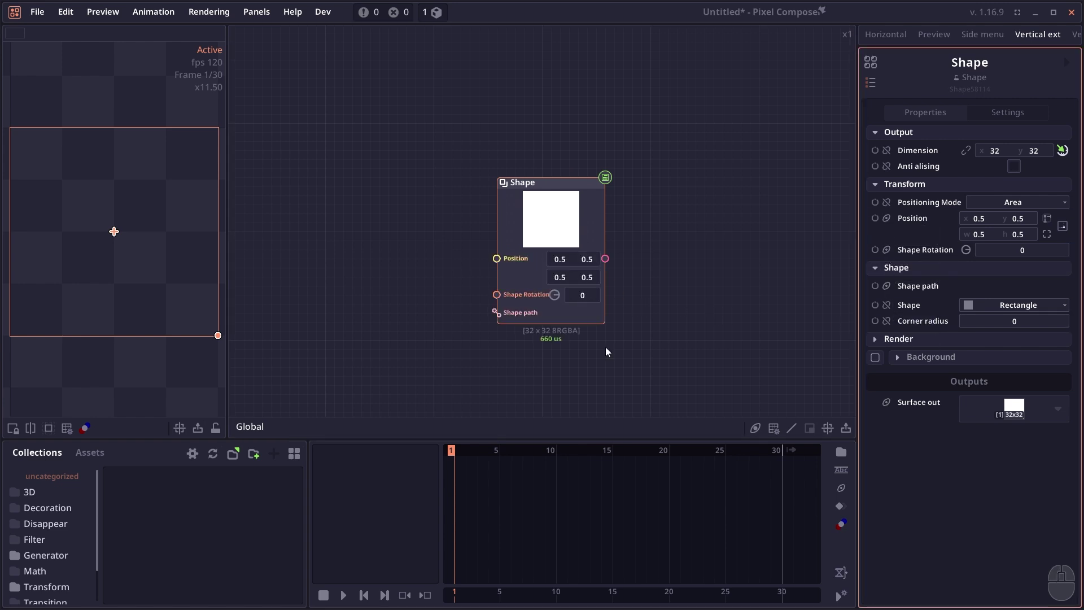
drag(554, 294, 557, 348)
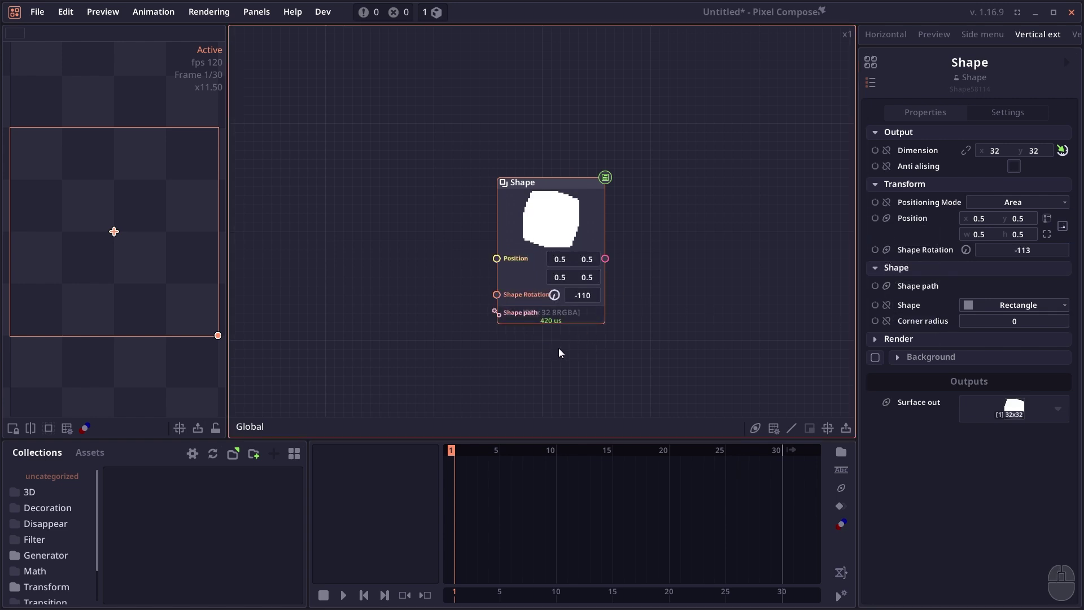
Expose Shape color as an input, set it to red, and narrow the width to 0.4
click(901, 336)
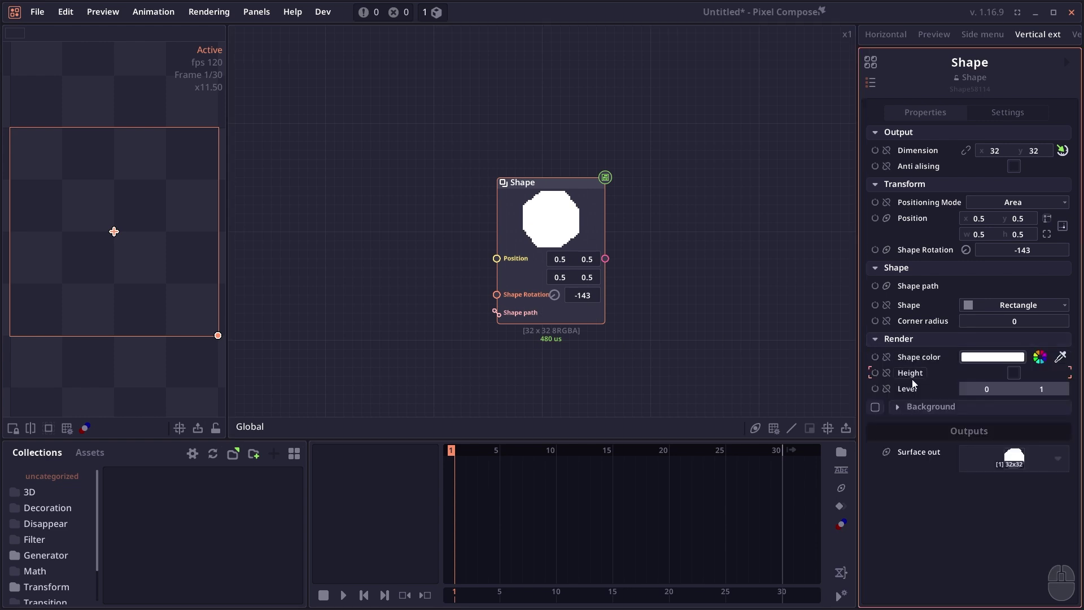
click(887, 357)
click(566, 332)
click(599, 258)
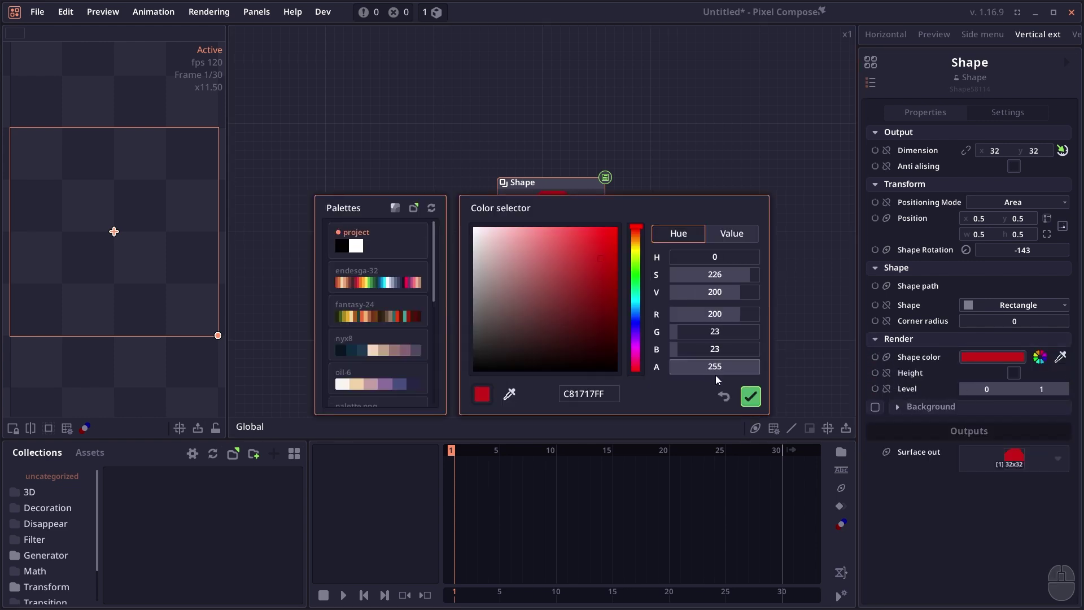
click(750, 397)
drag(559, 277, 542, 277)
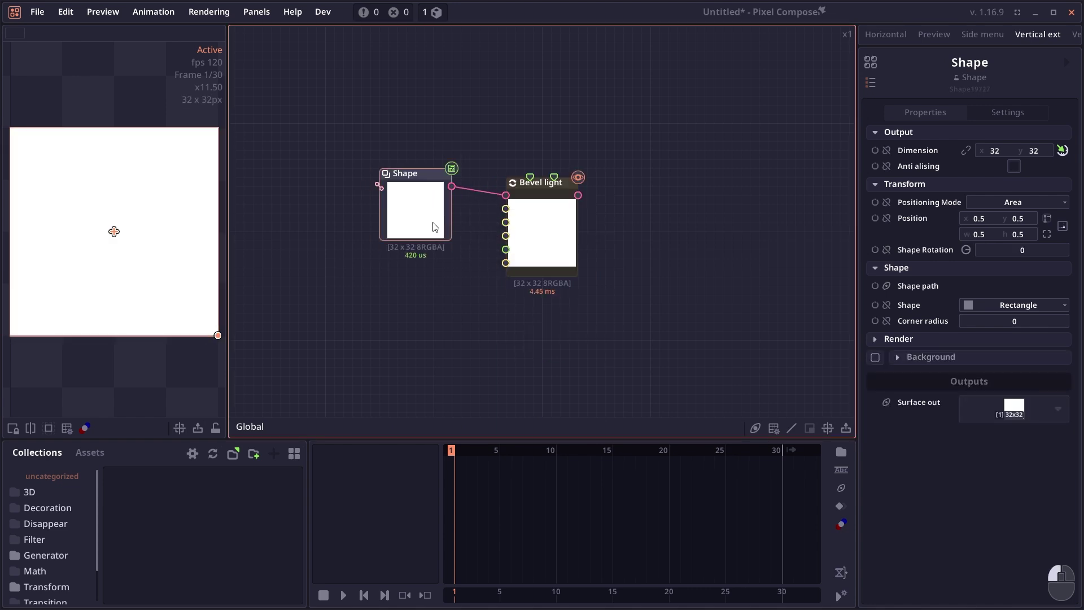
drag(430, 224, 435, 249)
click(576, 244)
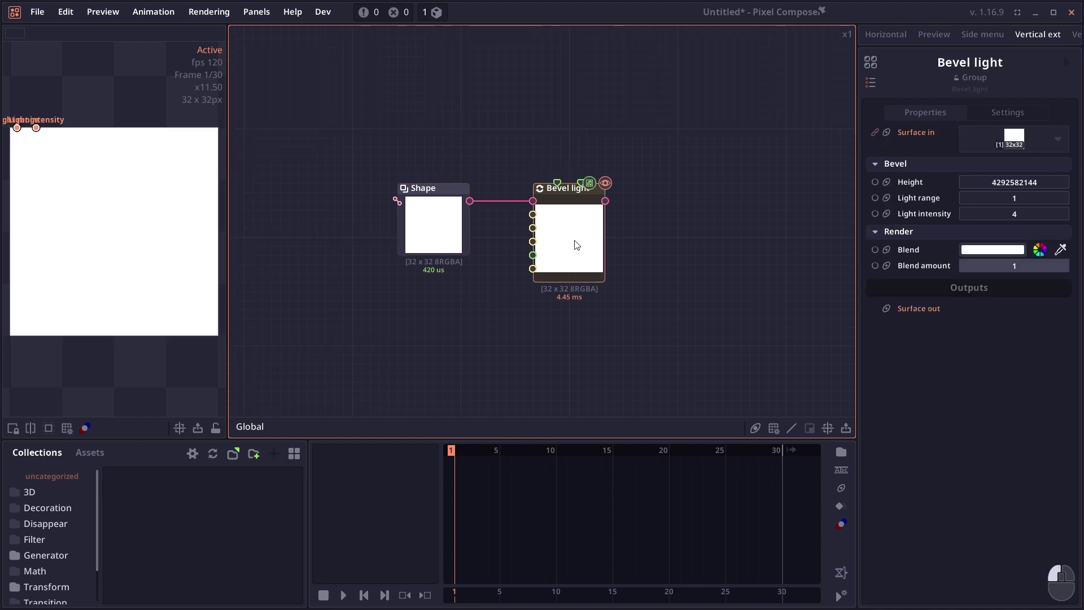
double_click(575, 241)
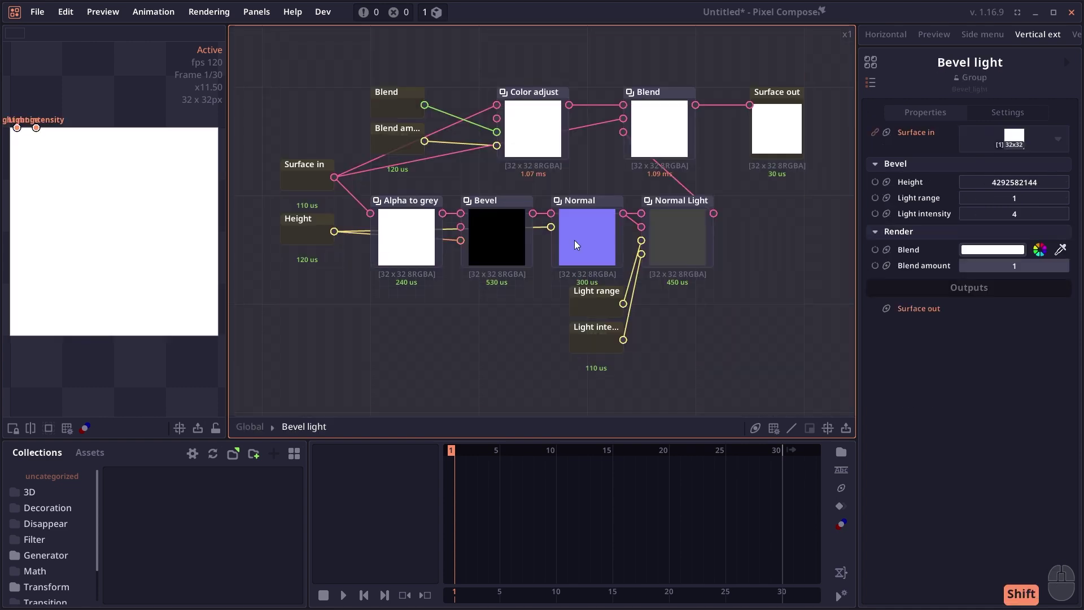
click(250, 426)
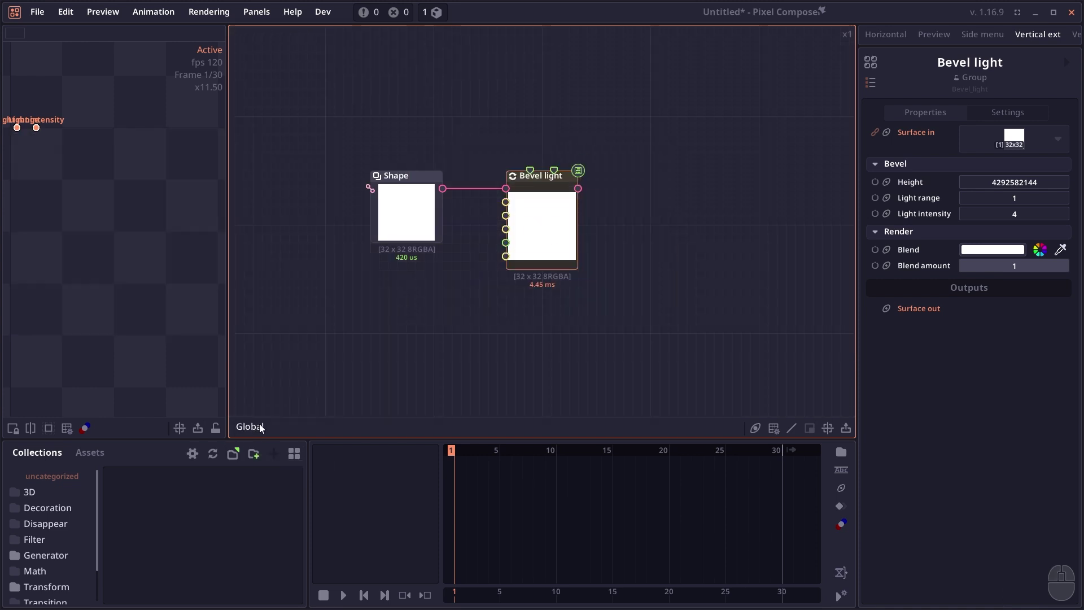
click(426, 223)
click(538, 227)
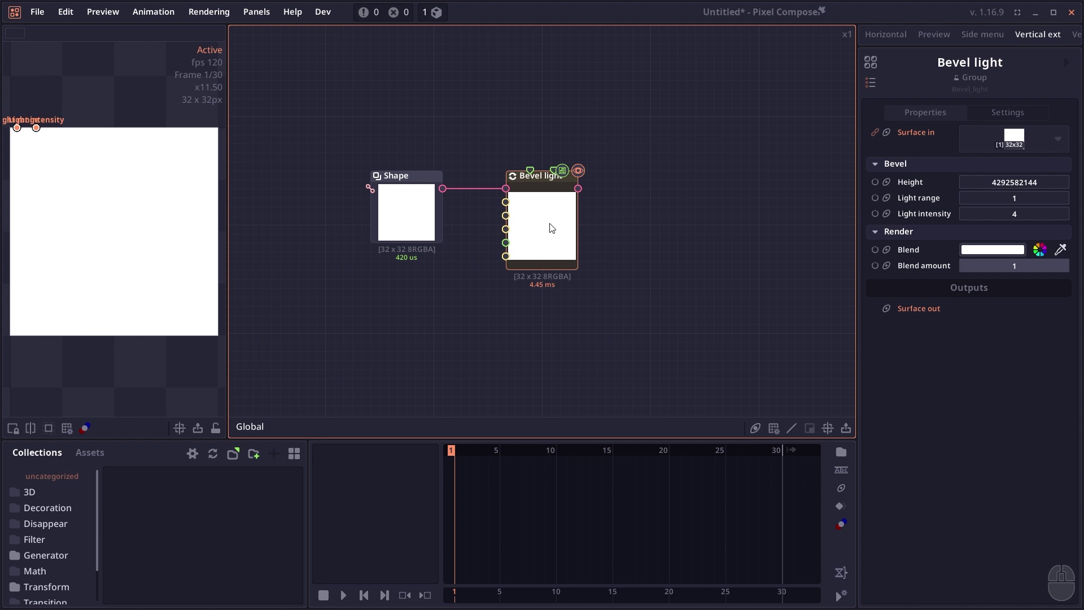
double_click(551, 228)
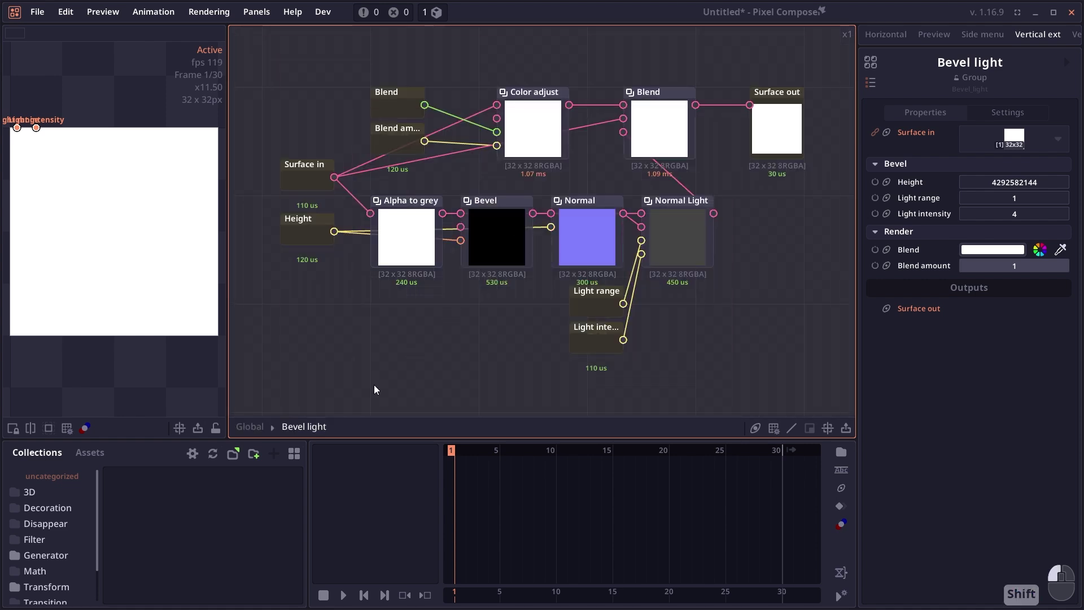
click(250, 426)
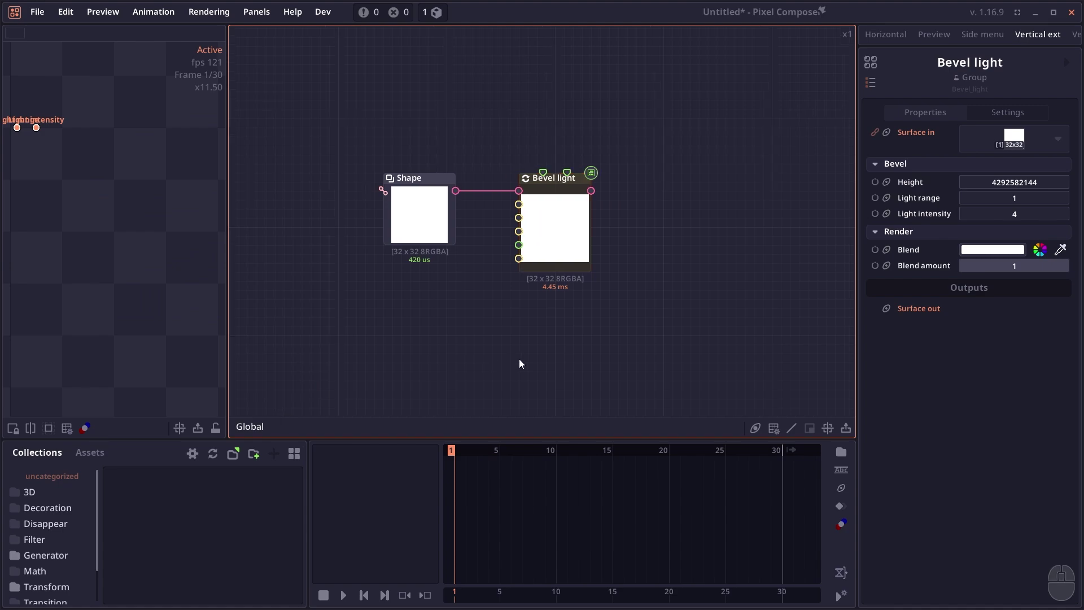
key(ctrl+n)
Discard the old project's changes, then collapse and expand all timeline tracks
click(580, 332)
right_click(370, 533)
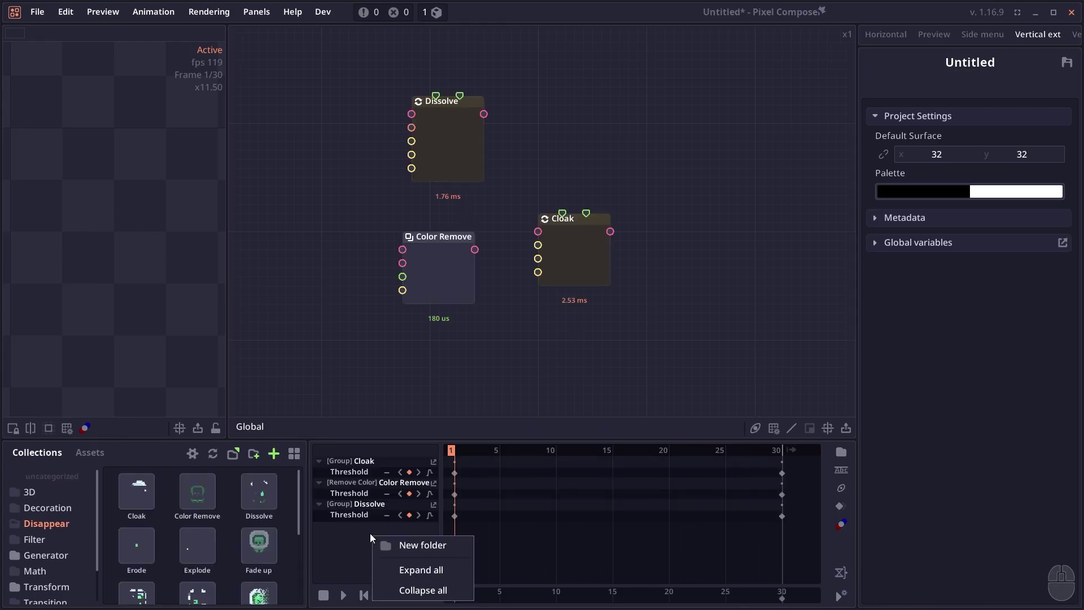
click(394, 571)
right_click(393, 540)
click(434, 596)
right_click(385, 528)
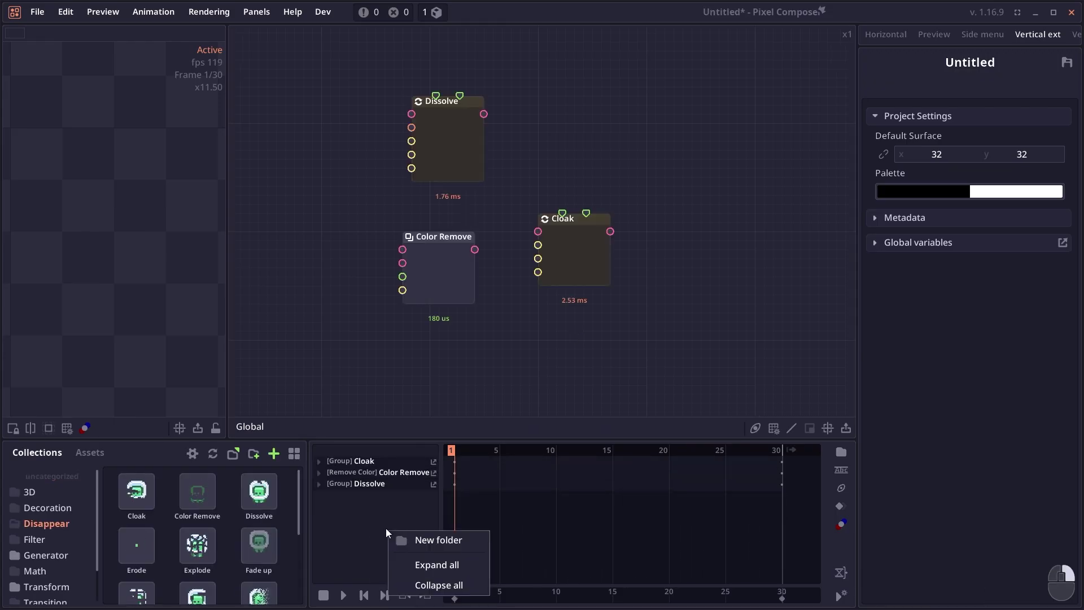
click(424, 565)
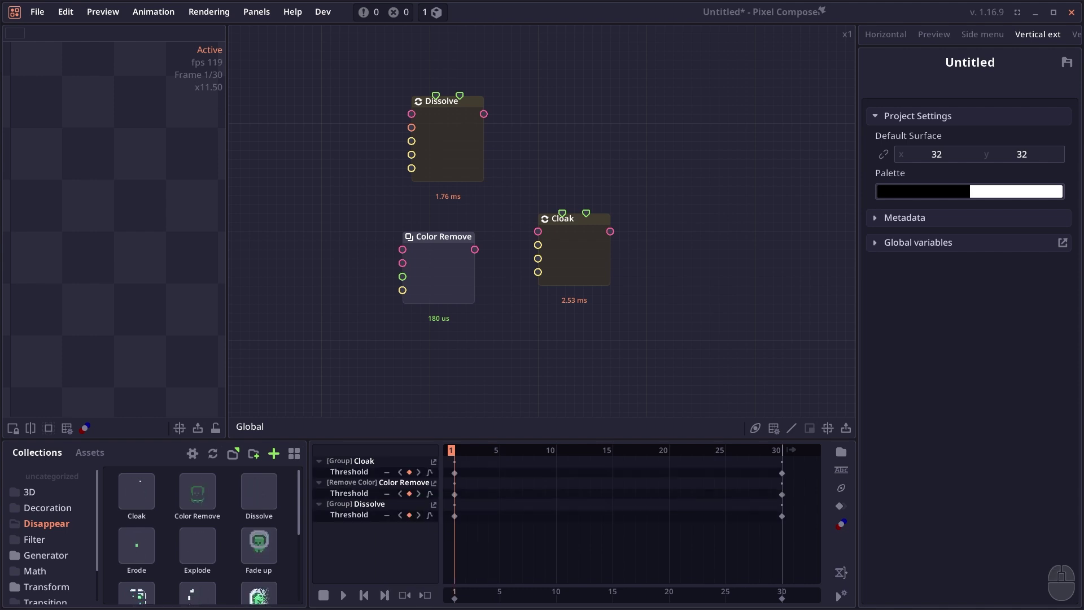
right_click(574, 559)
click(387, 549)
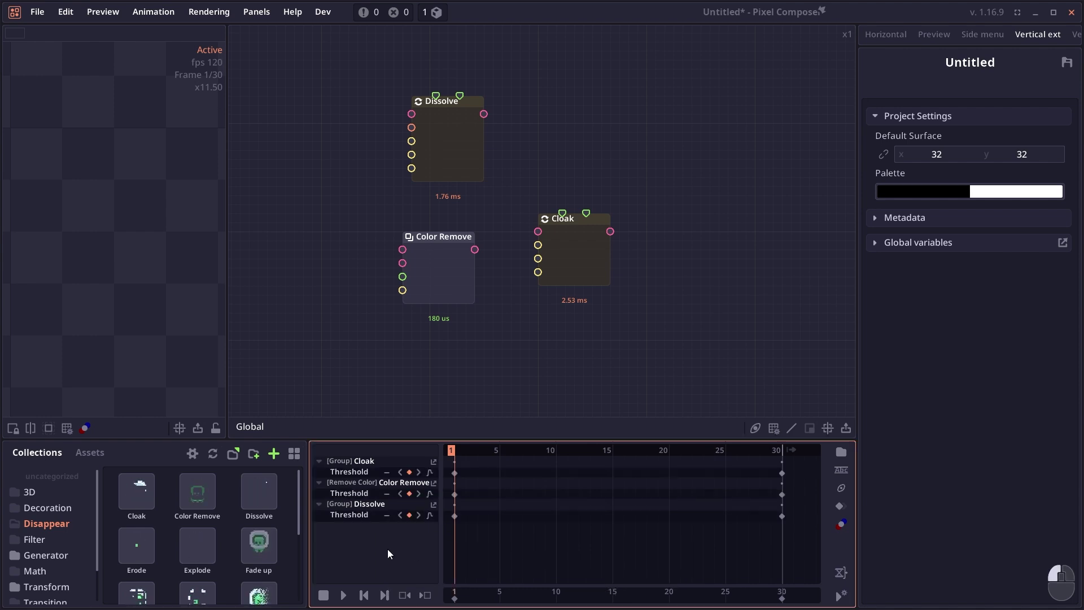
Cycle the timeline track-name display back to grouped and shorten the bottom panels
click(844, 486)
click(844, 486)
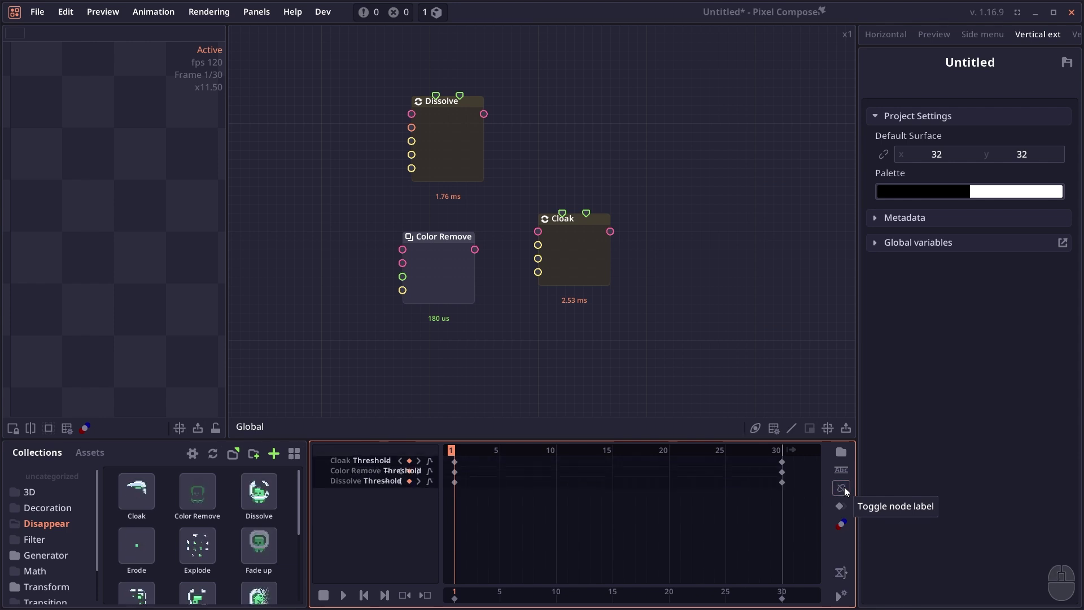
click(845, 486)
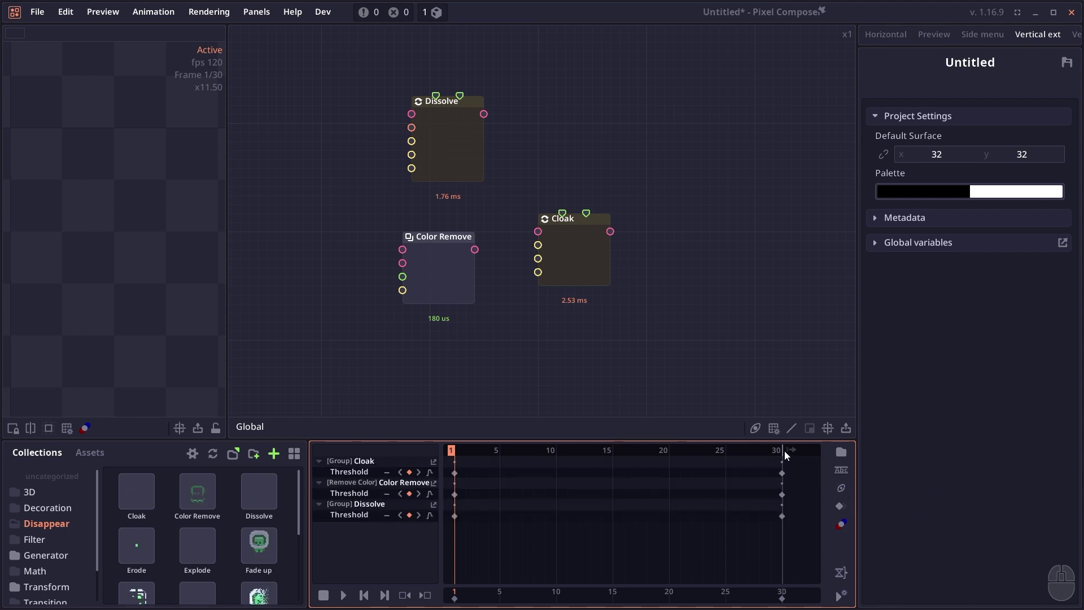
mouse_move(720, 440)
mouse_down()
mouse_move(731, 455)
mouse_move(725, 584)
mouse_up()
Add a Shape node and rotate it, then start a new empty project
right_click(609, 220)
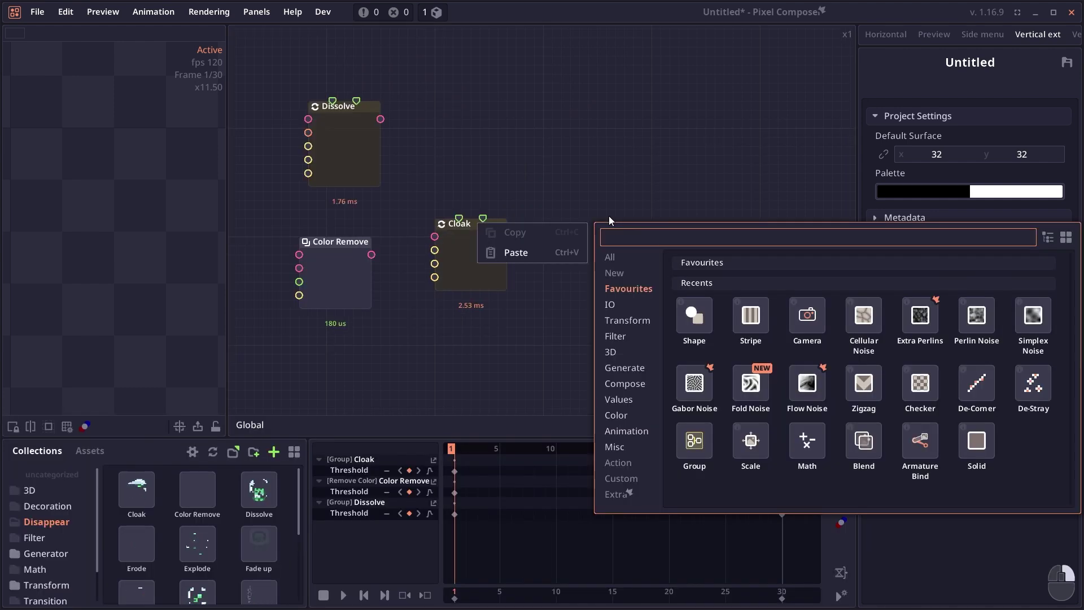
click(694, 317)
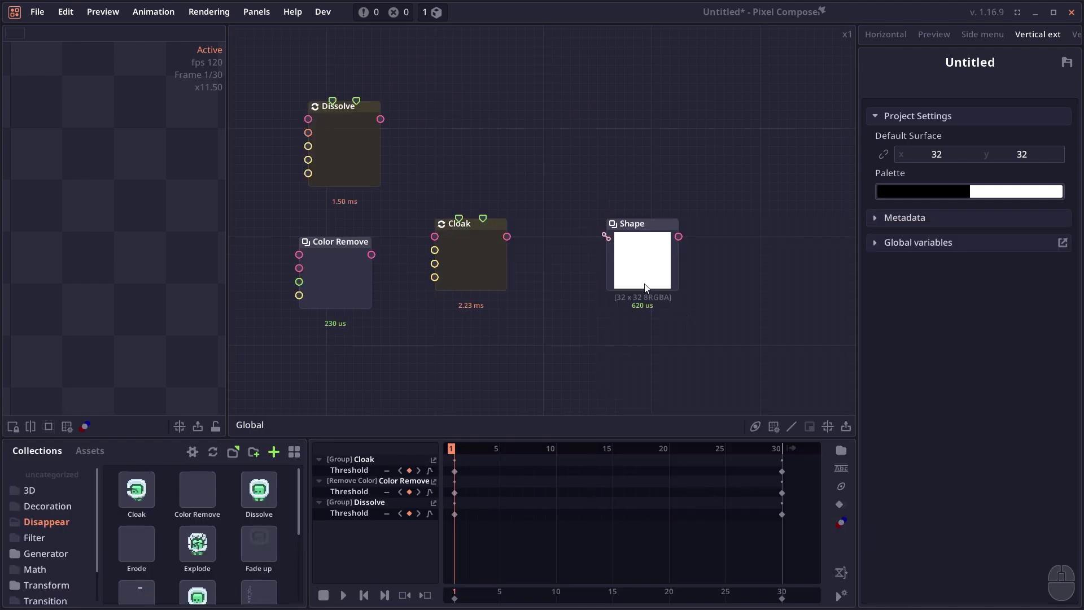
drag(1005, 249, 1051, 249)
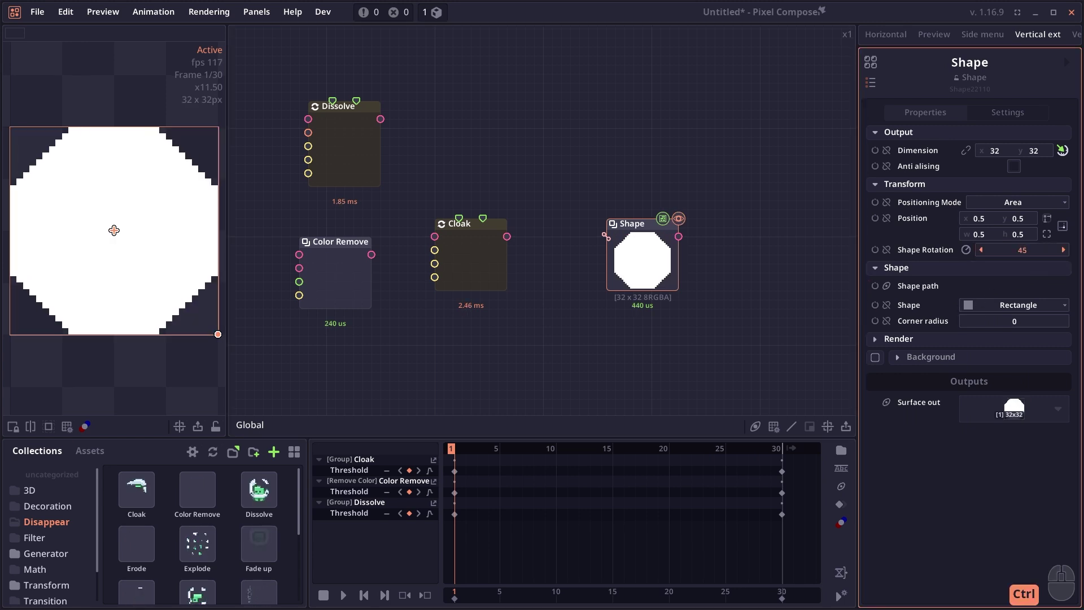
key(ctrl+n)
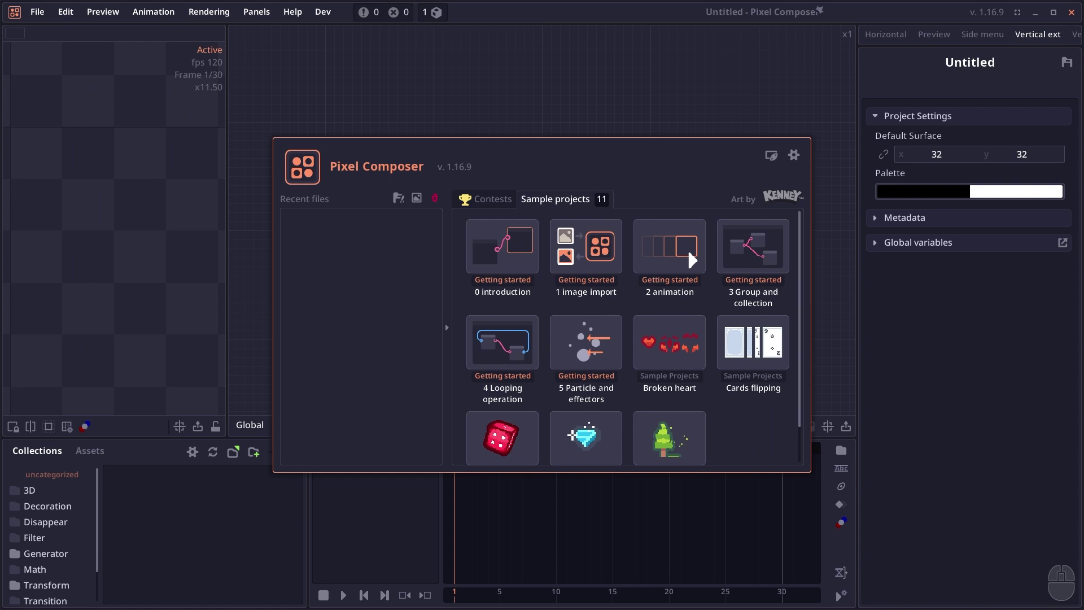